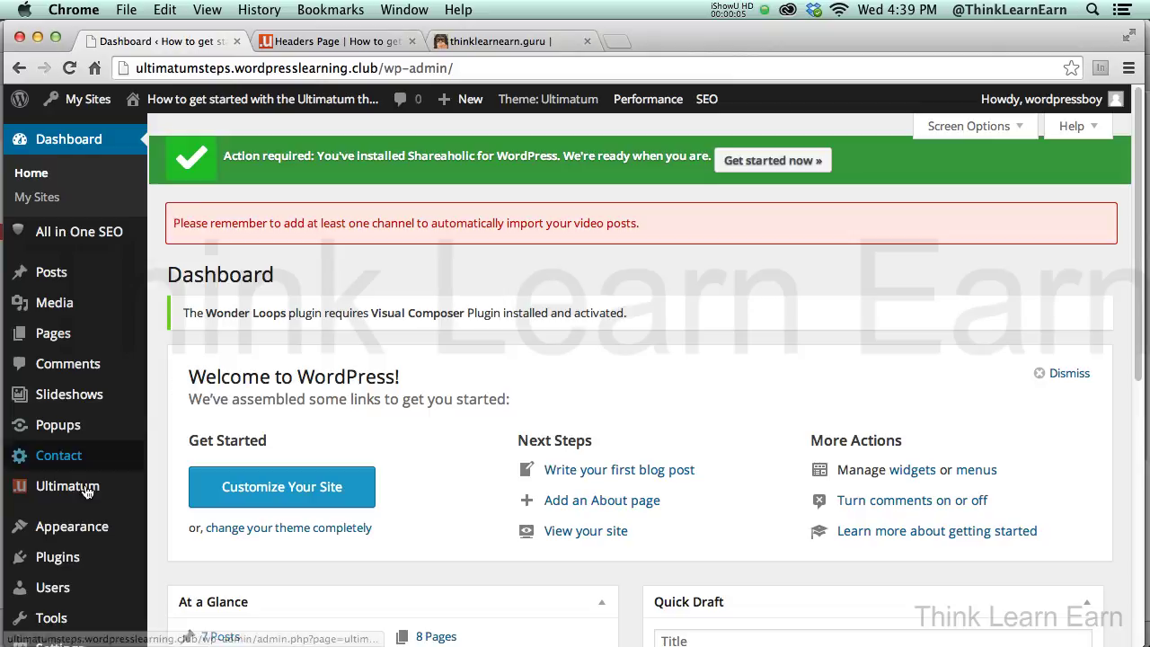
- Open the layouts of the Ultimatum theme's Basic Template
mouse_move(88, 493)
left_click(186, 512)
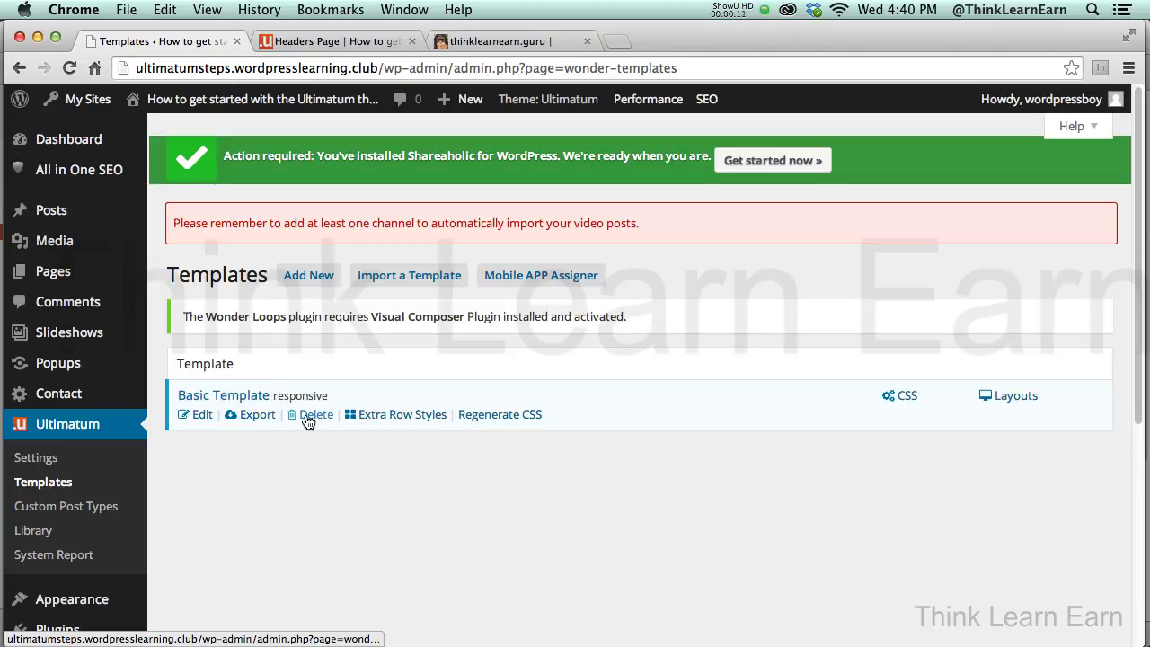
left_click(1013, 402)
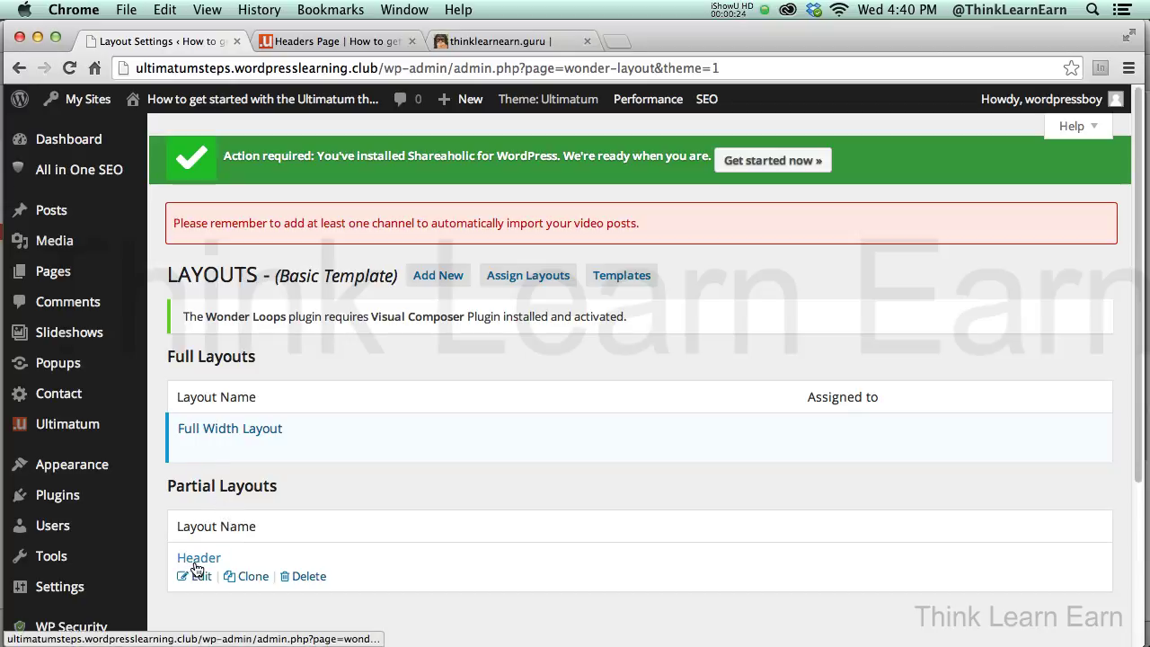
- Review the Header partial layout against the live Headers Page and return to the layouts list
left_click(201, 577)
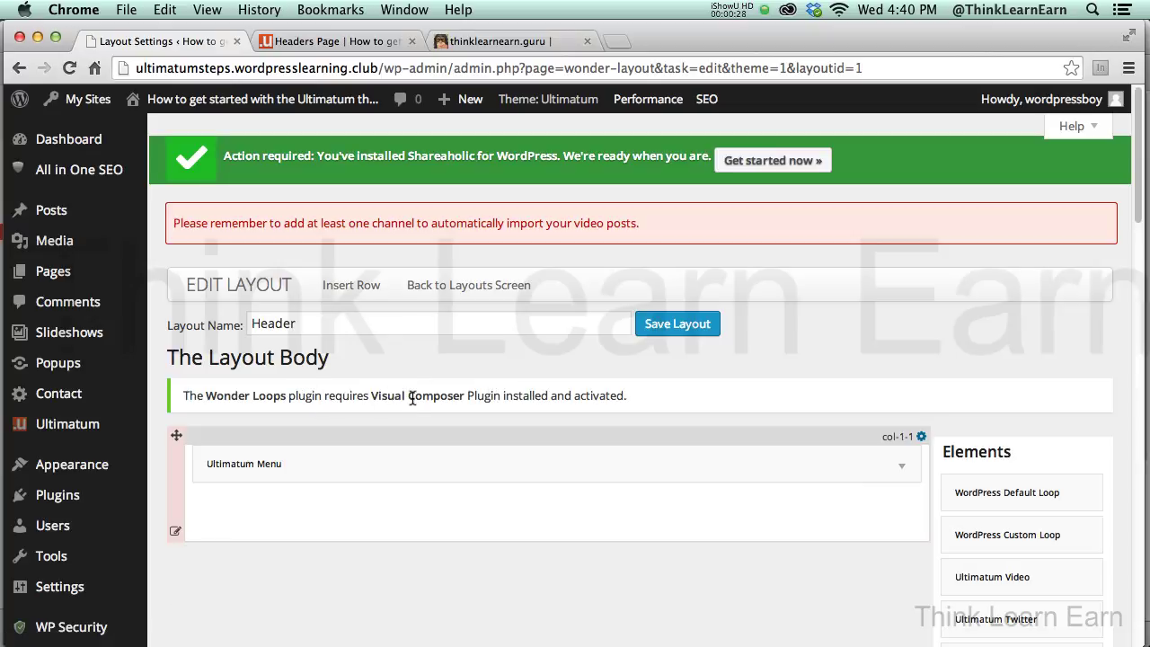
left_click(334, 42)
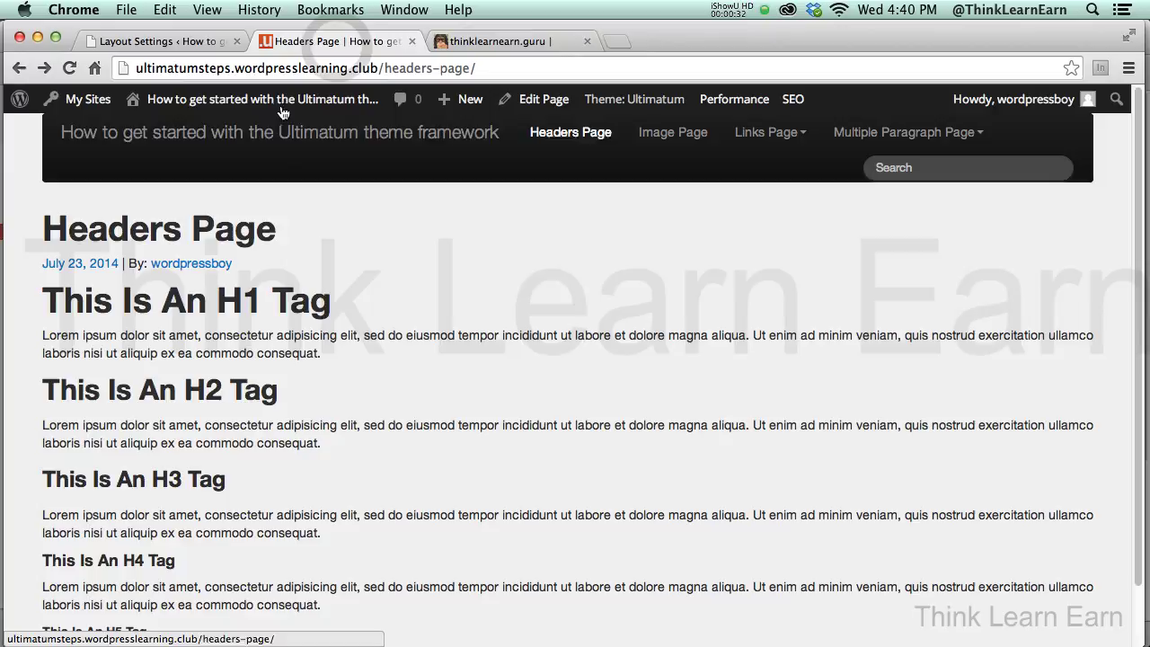
left_click(212, 47)
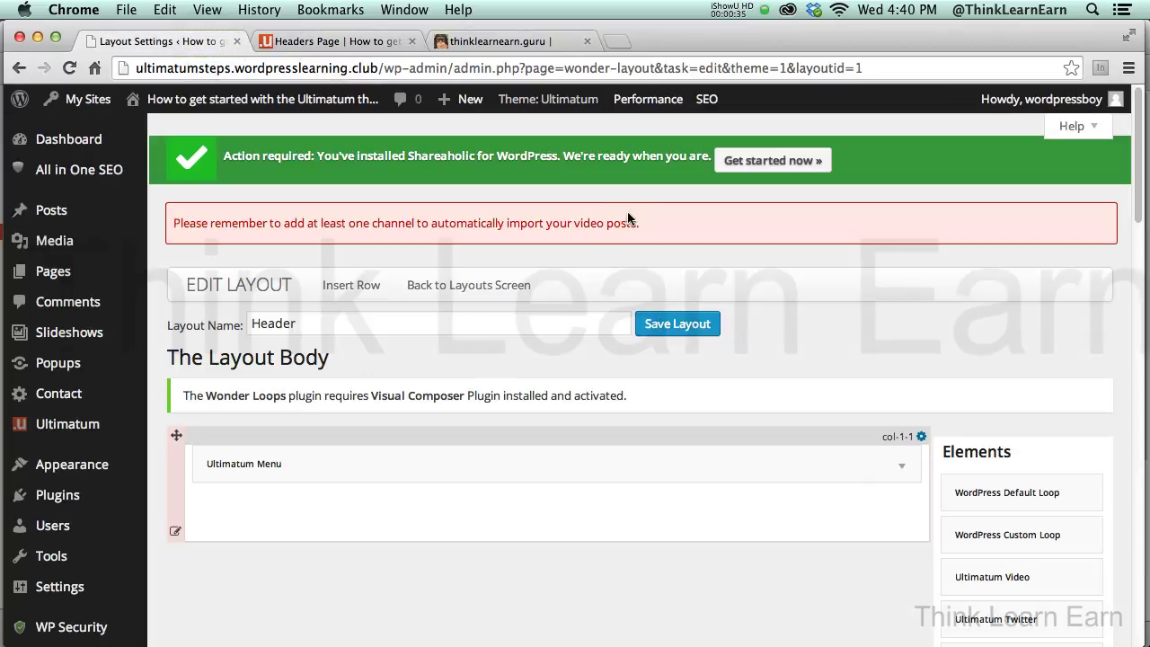
left_click(503, 285)
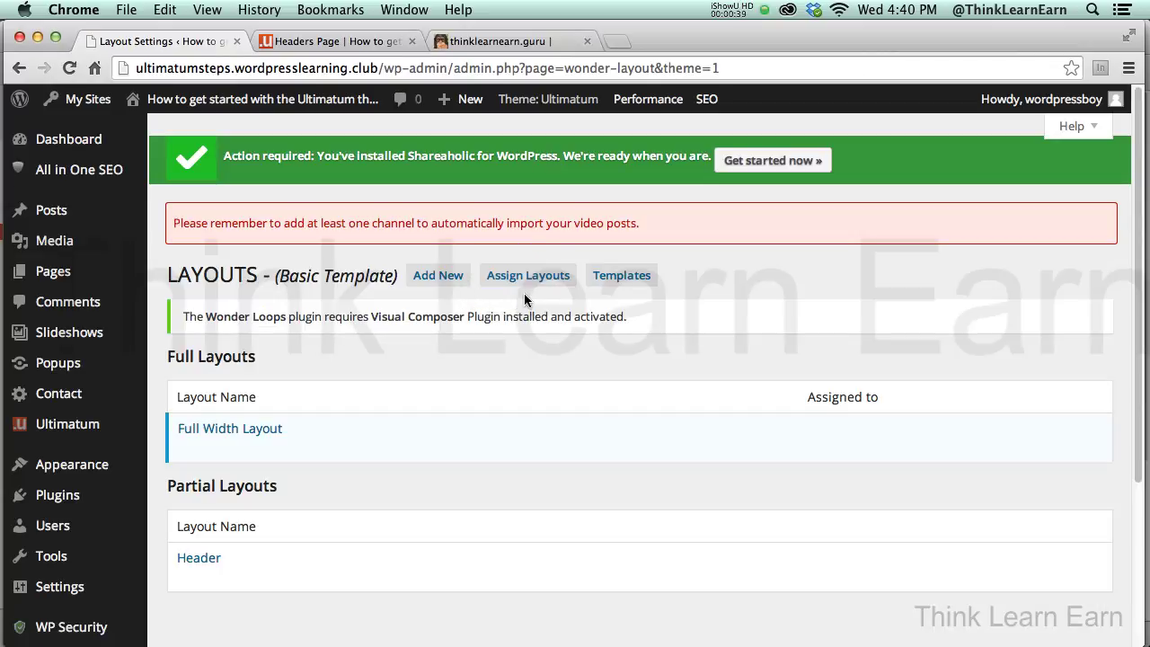
- Review the Full Width Layout's header, body and footer rows against the live Headers Page
mouse_move(292, 432)
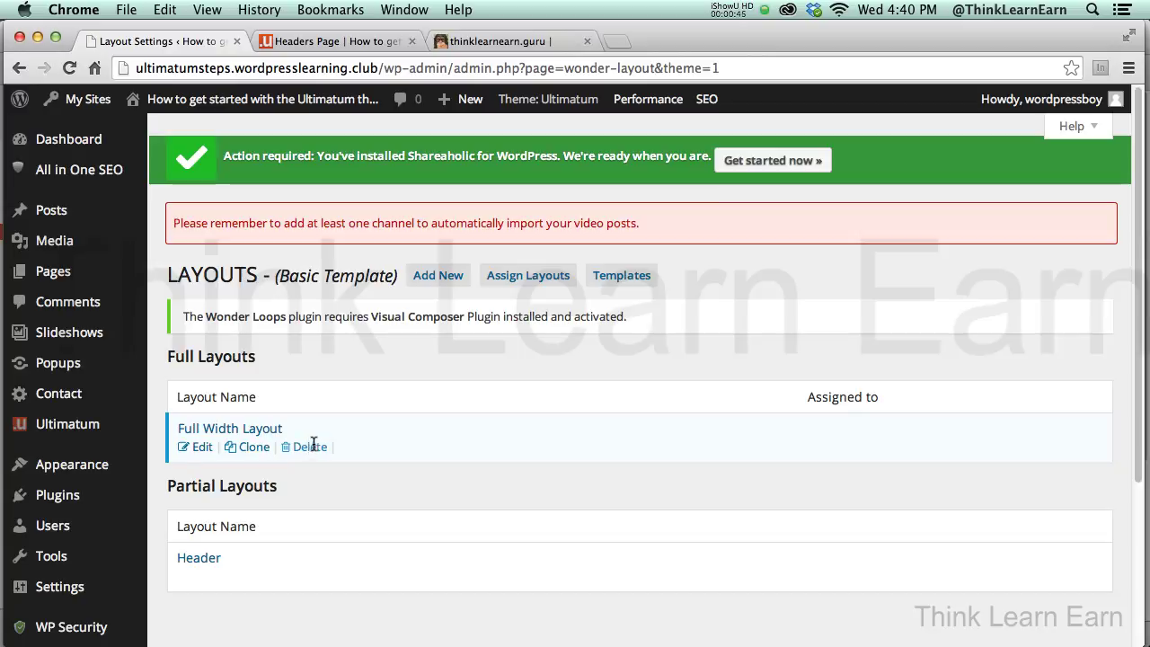
left_click(199, 449)
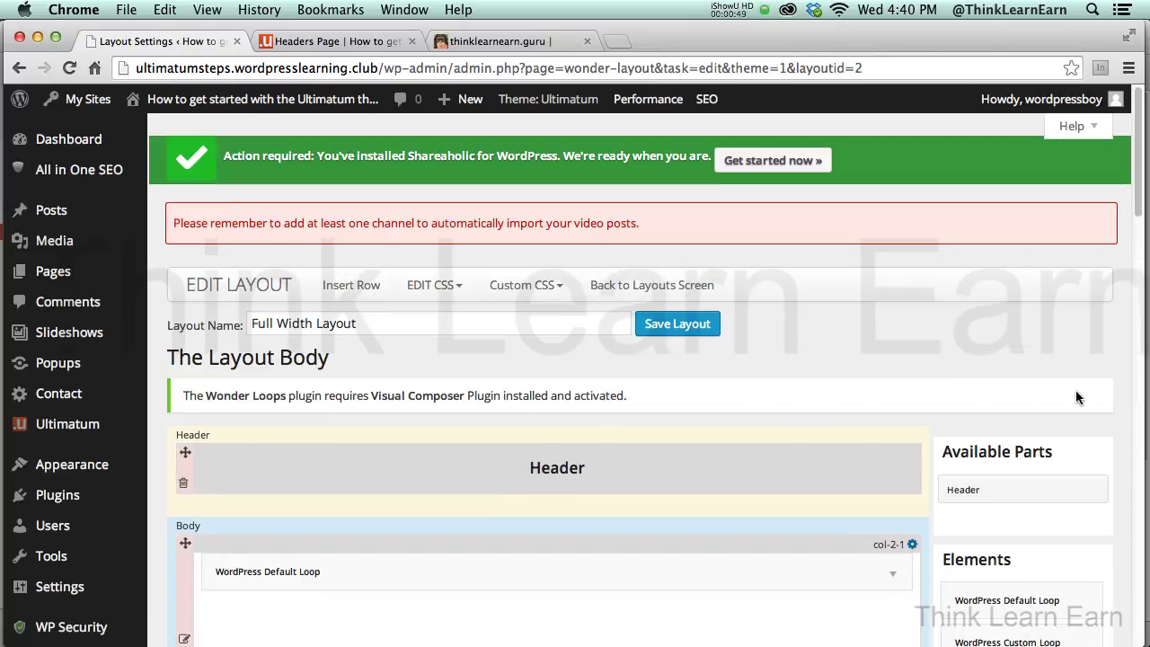
left_click_drag(1137, 223, 1143, 247)
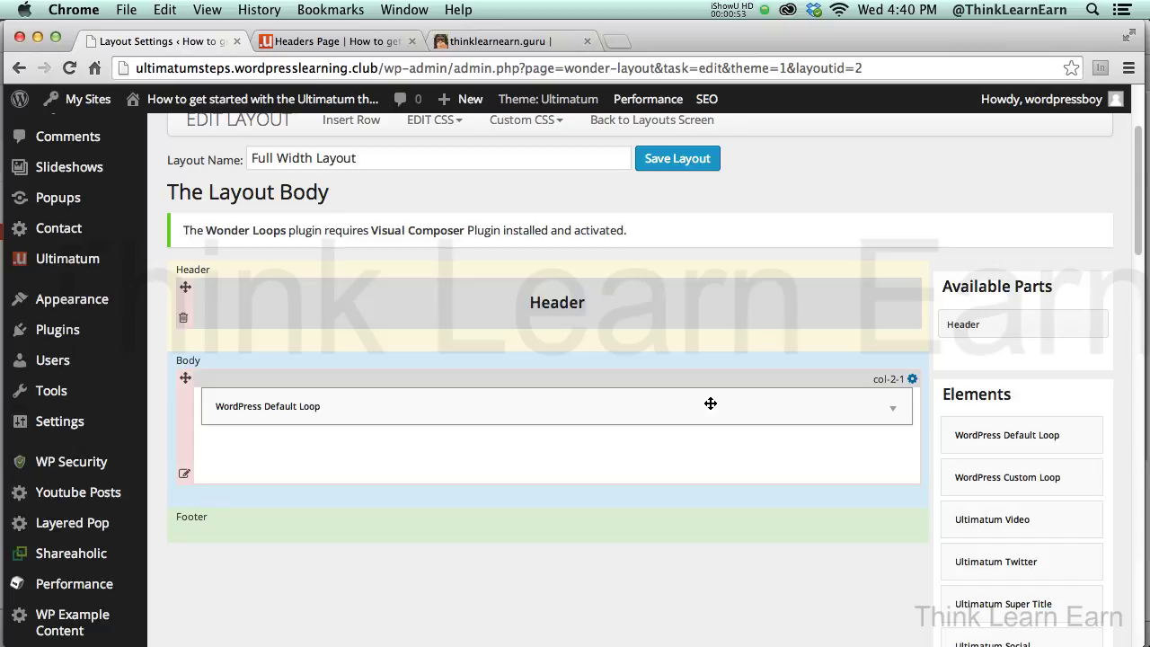
left_click(374, 45)
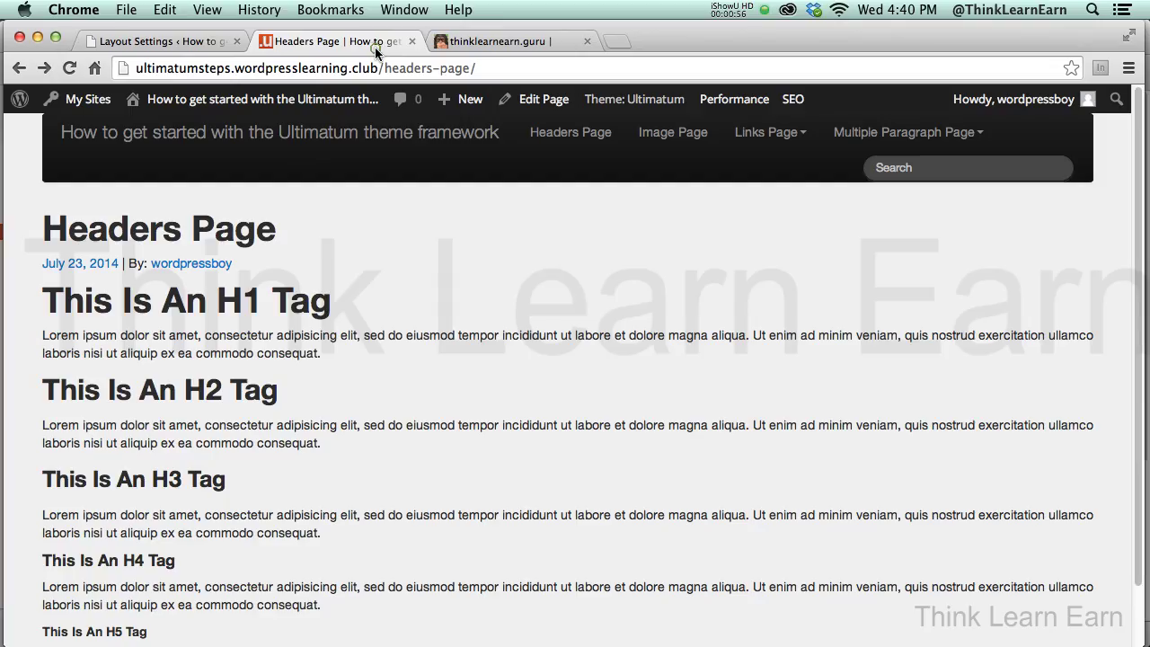
left_click(192, 45)
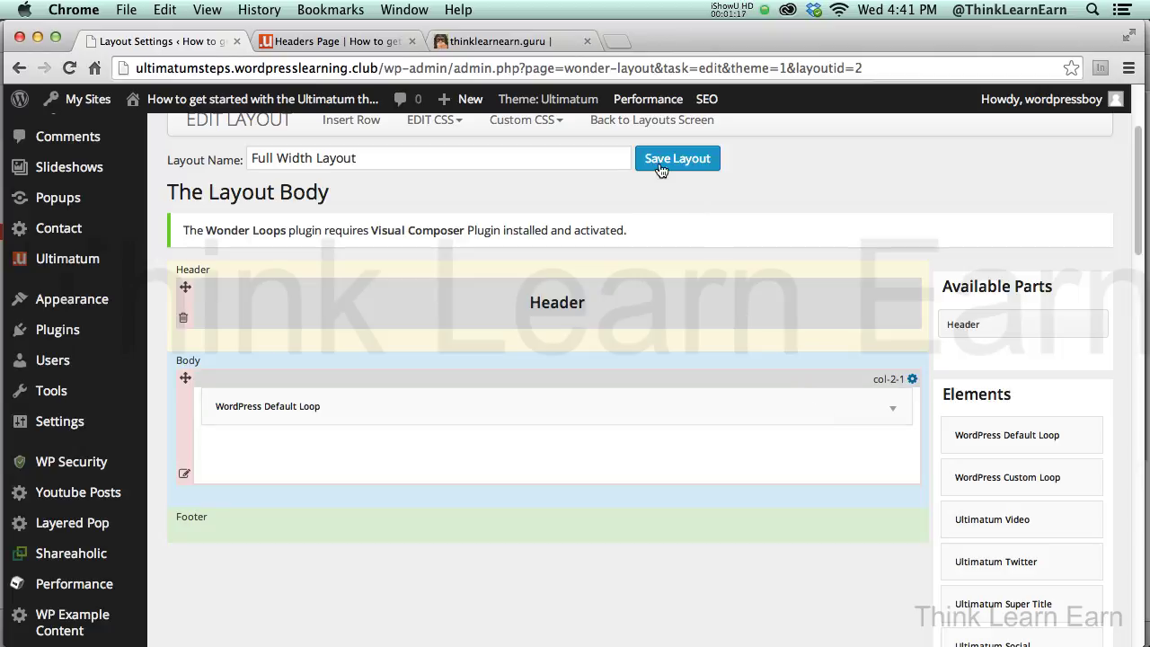
- Clone the Full Width Layout and open the copy for editing
left_click(642, 129)
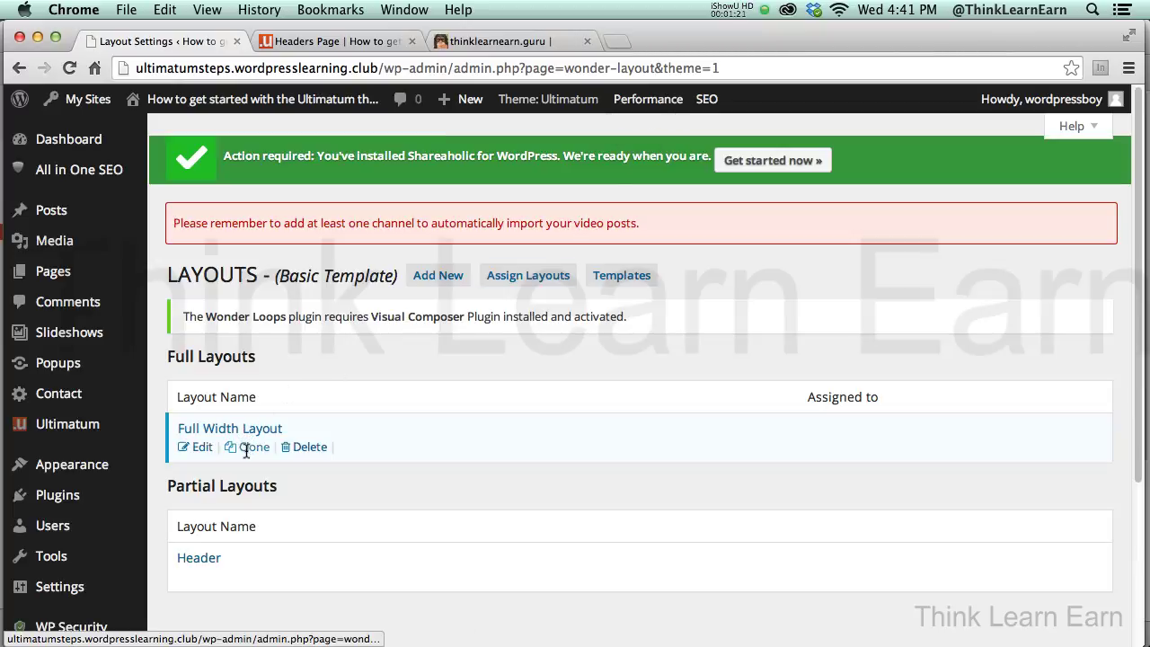
left_click(248, 447)
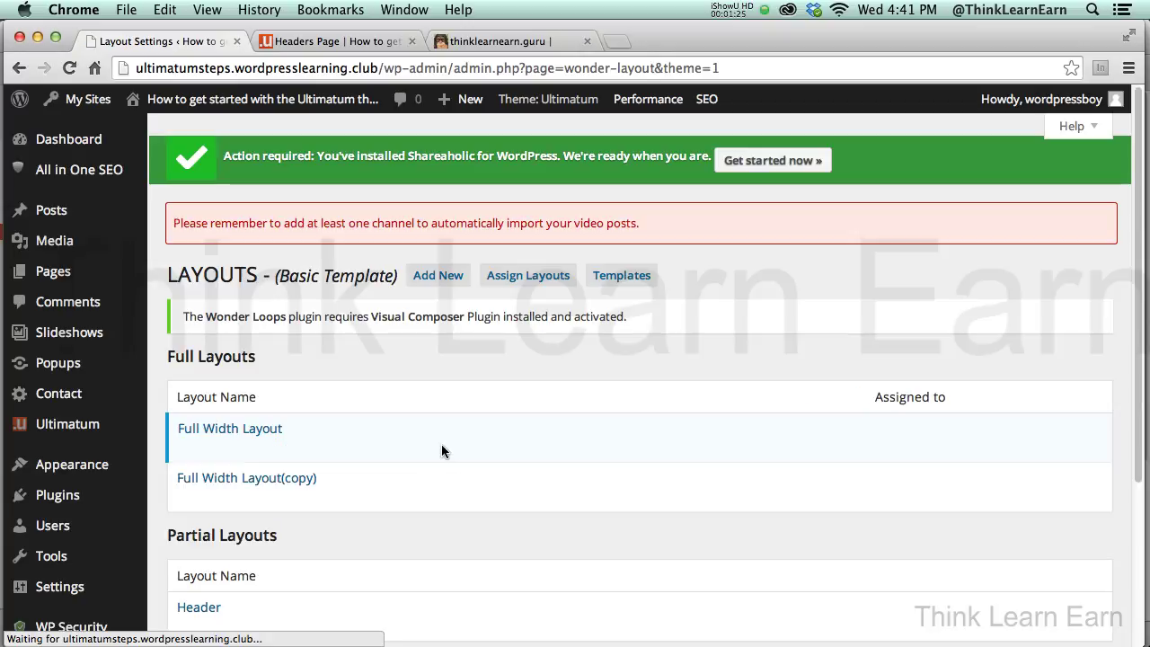
left_click(203, 495)
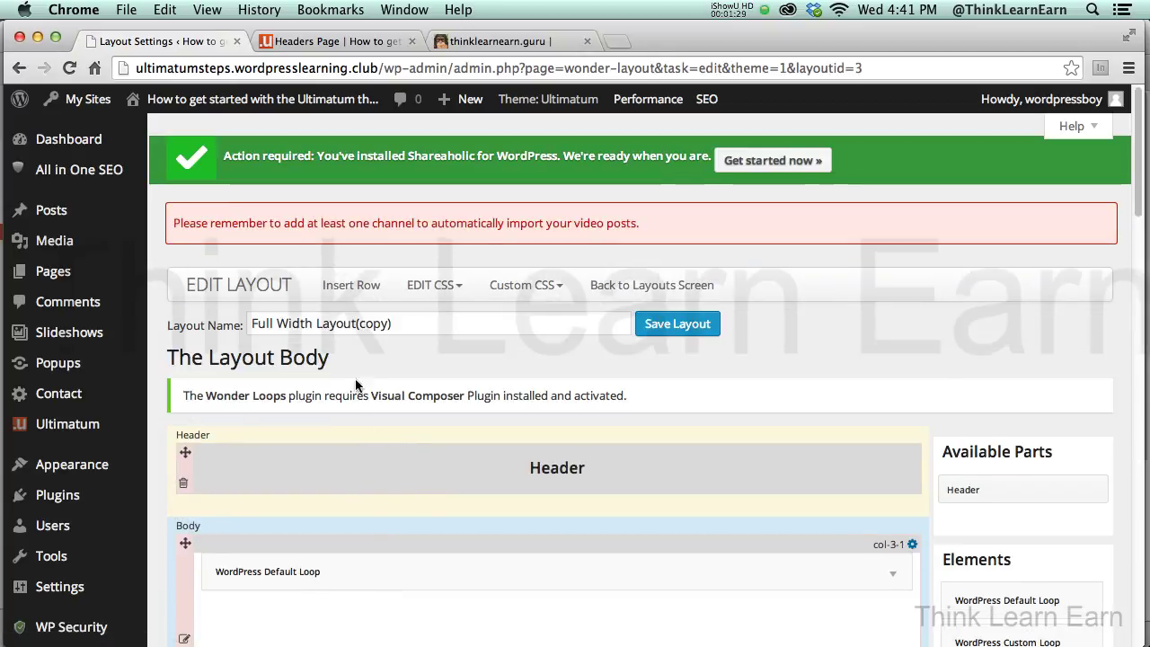
- Change the copied layout's name to "Full Width Layout rs-ads"
left_click_drag(356, 327, 426, 325)
key("BackSpace")
type("r")
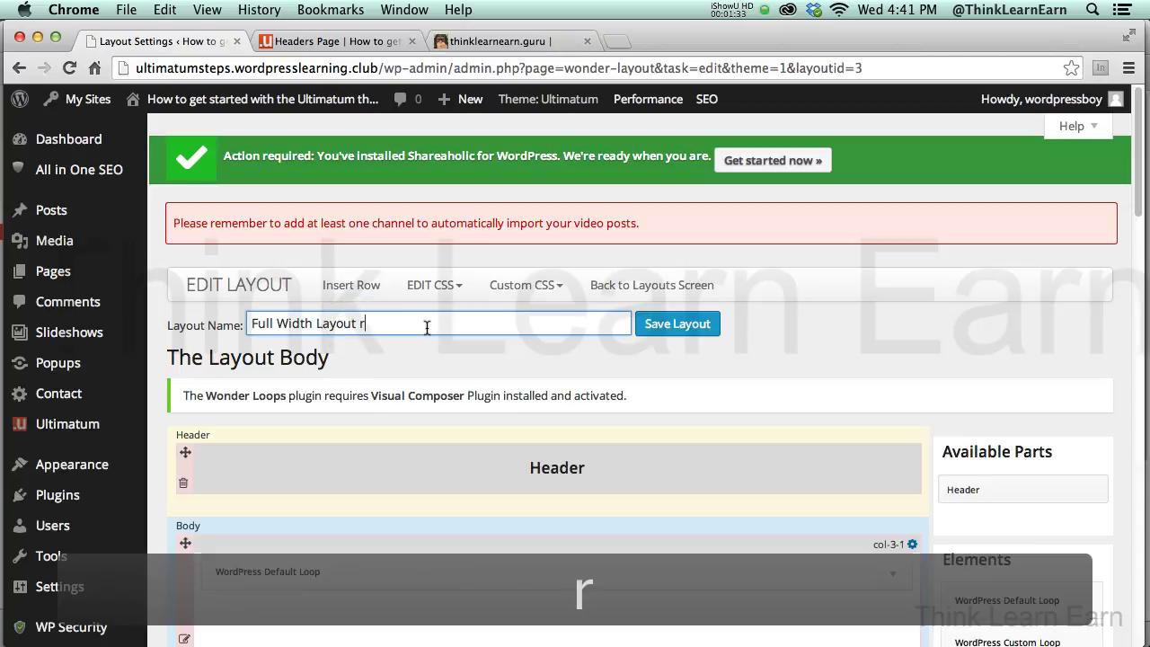
type("s-ads")
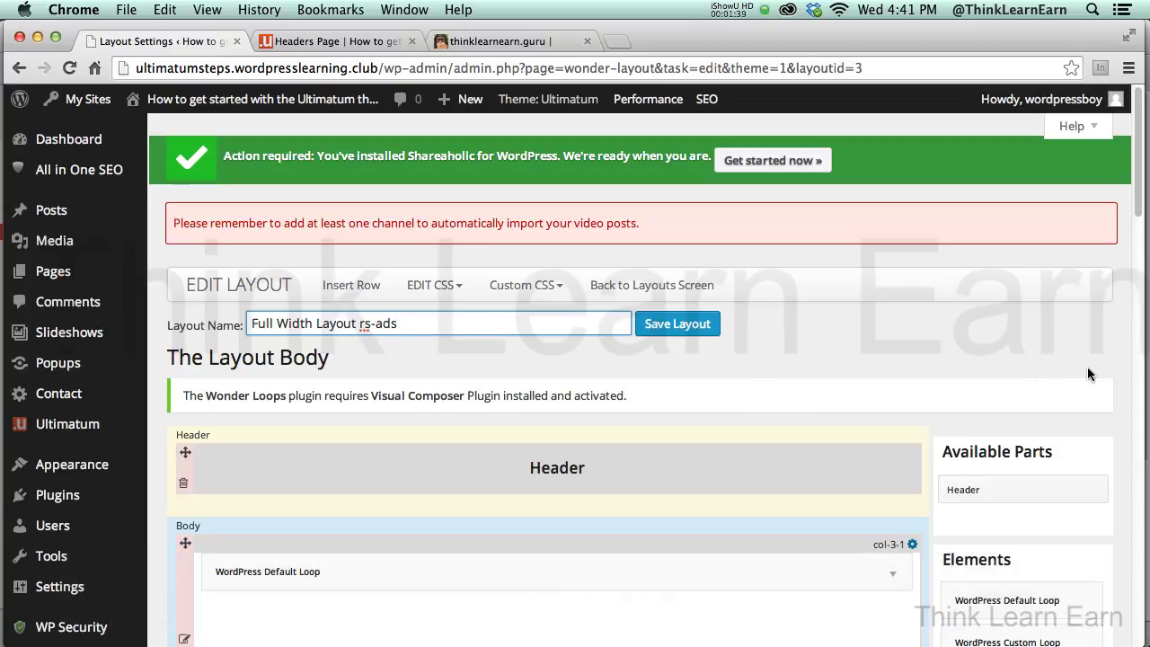
- Insert a two-column row with the 75% / 25% style into the layout body
mouse_move(1134, 207)
left_mouse_down()
mouse_move(1136, 235)
mouse_move(1136, 217)
left_mouse_up()
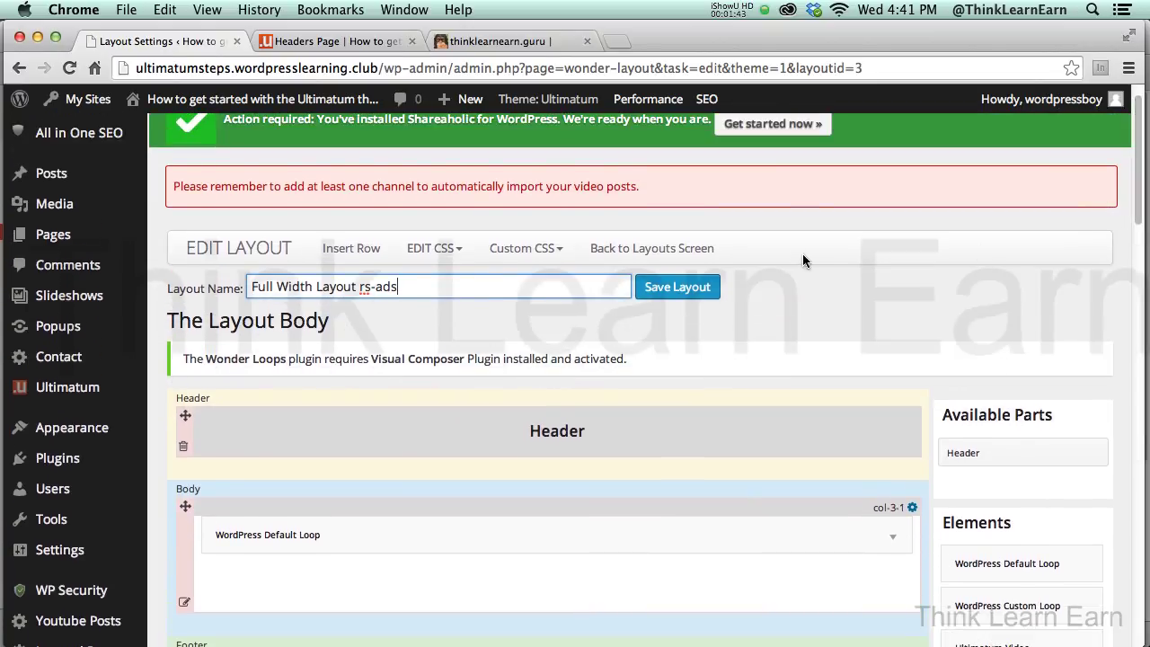
left_click(362, 254)
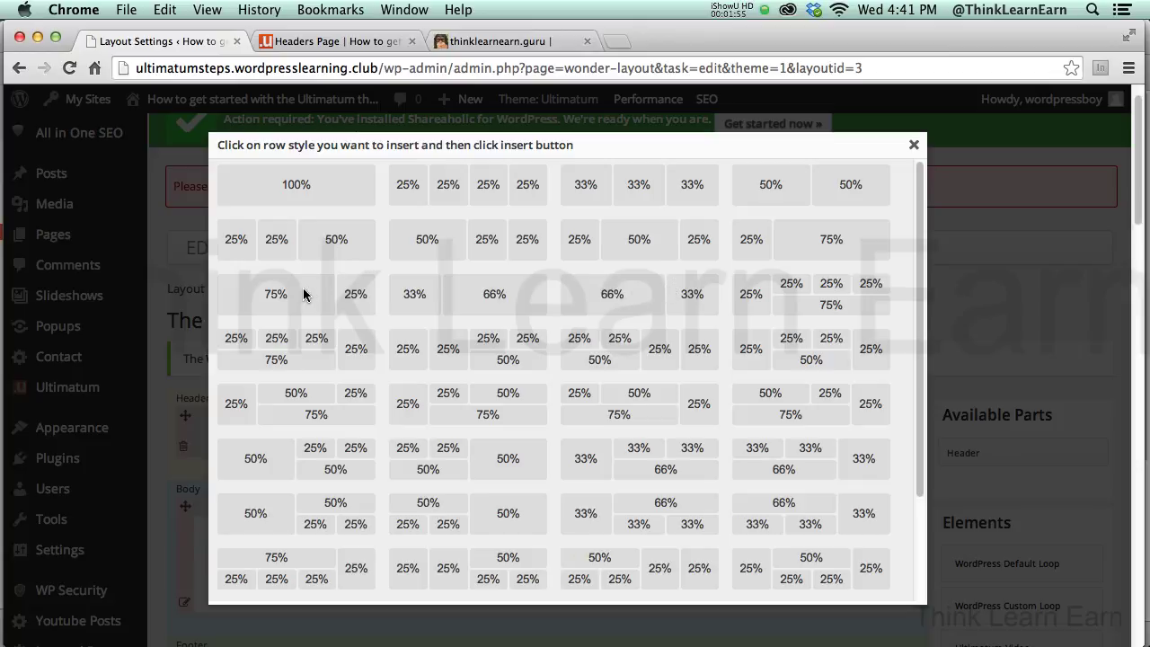
left_click(303, 295)
left_click_drag(913, 395, 916, 587)
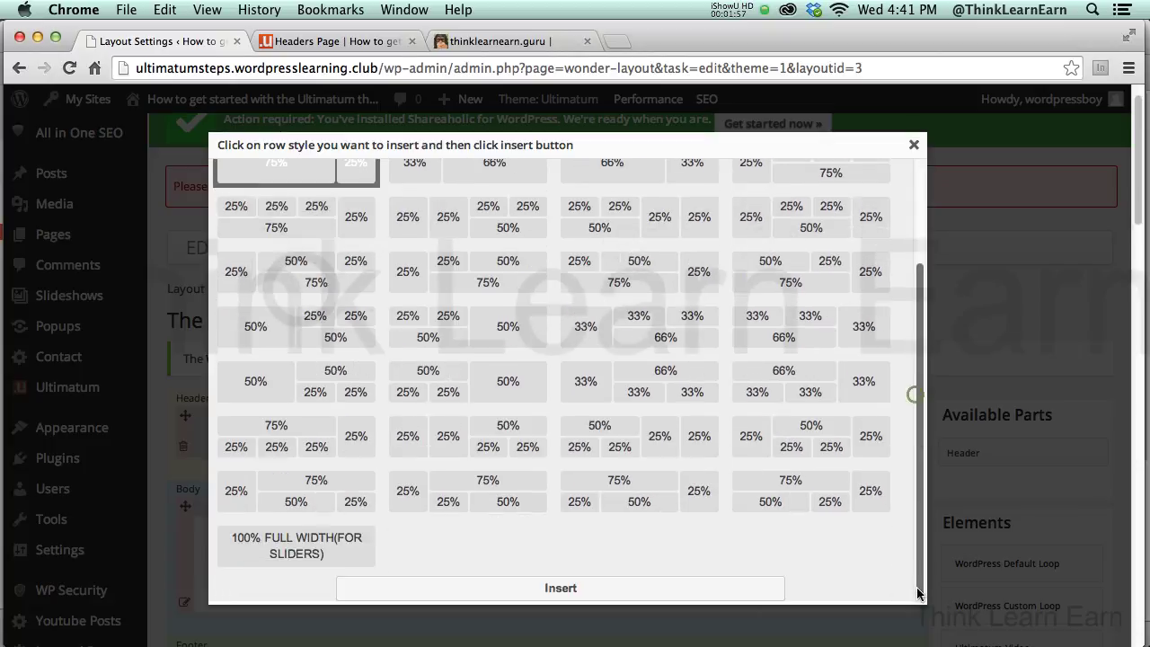
left_click(655, 588)
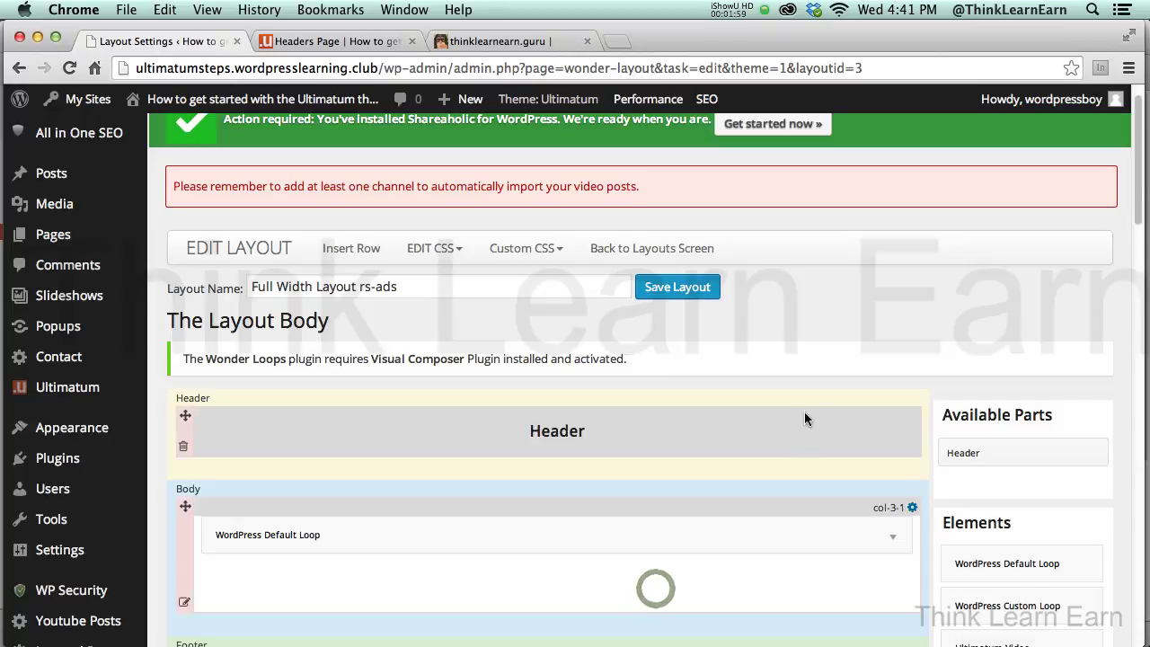
- Move the WordPress Default Loop from the single-column row into the 75% column of the two-column row
left_click_drag(1136, 252, 1136, 277)
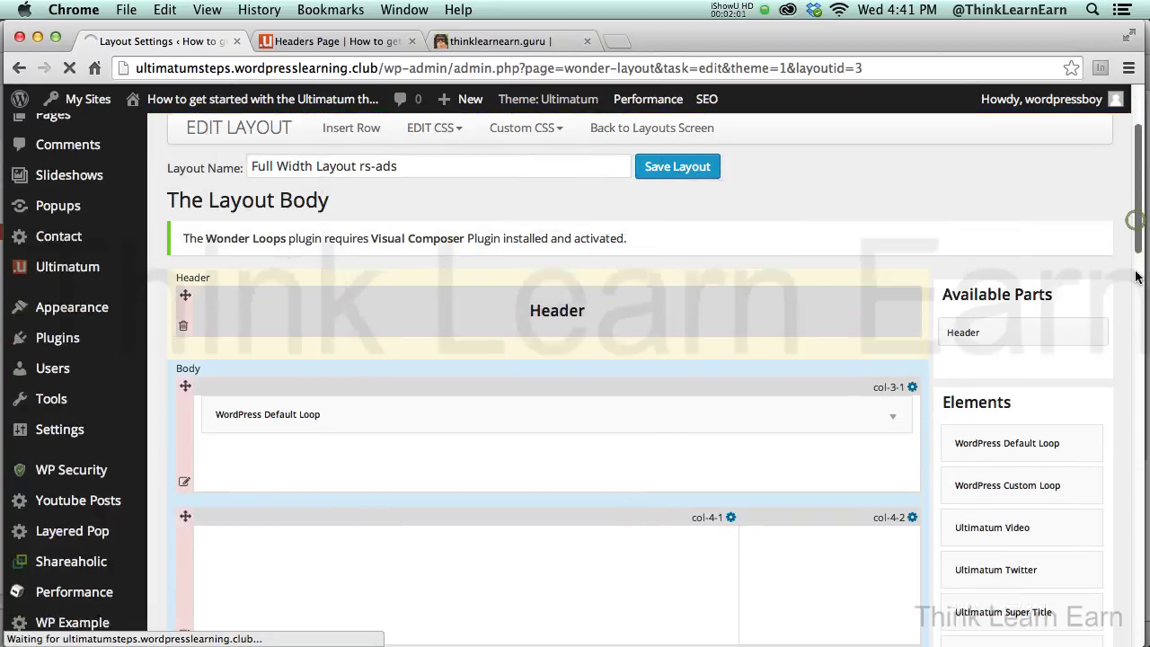
scroll(675, 297, "down", 2)
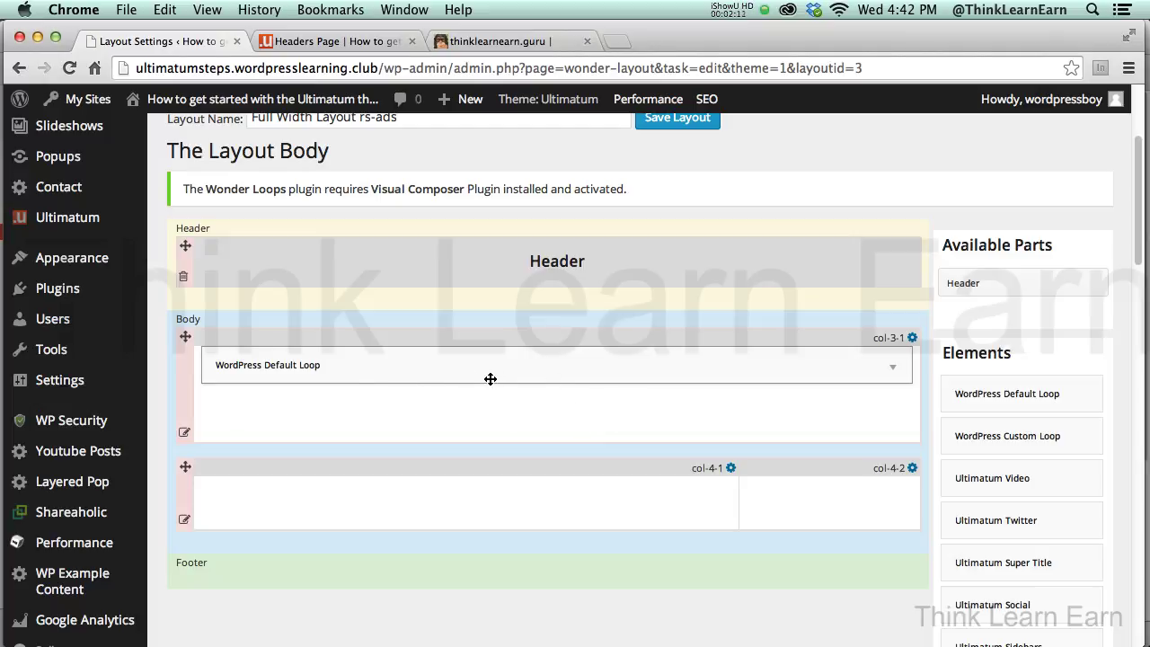
left_click_drag(335, 368, 331, 488)
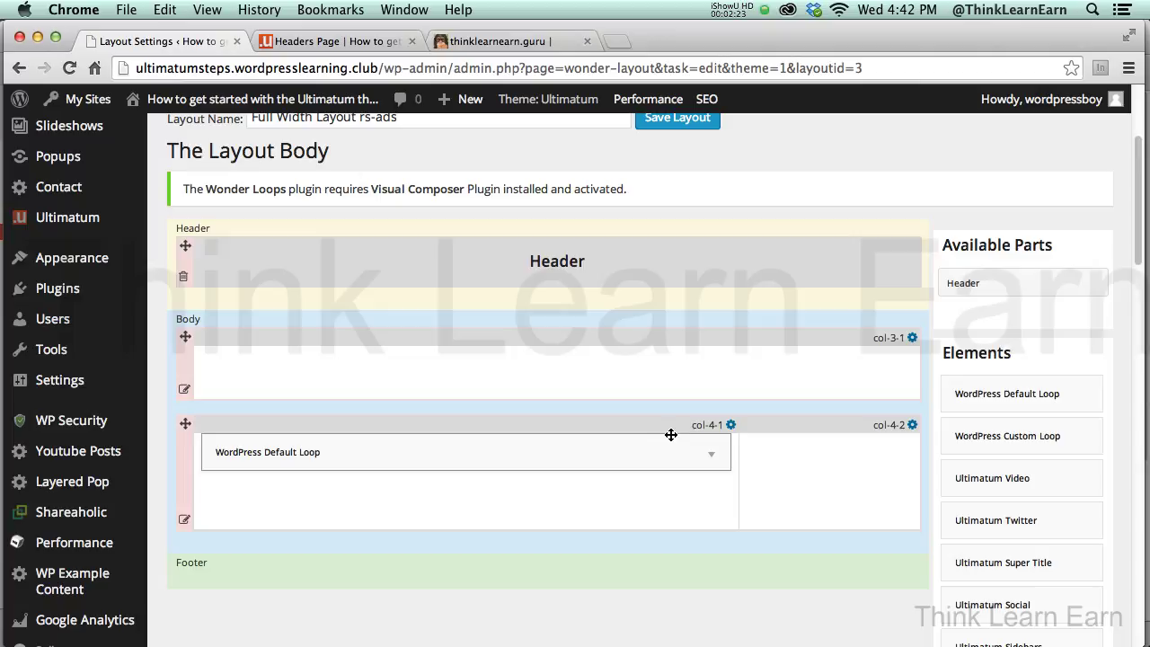
- Delete the empty single-column row from the layout body
left_click(184, 389)
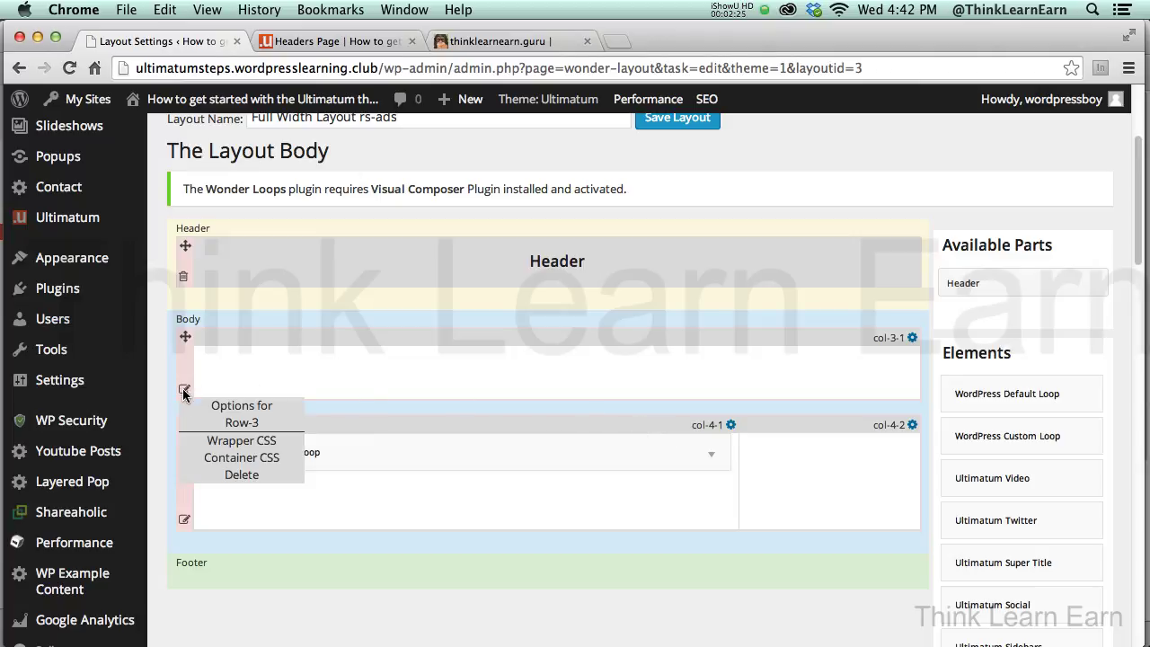
left_click(237, 473)
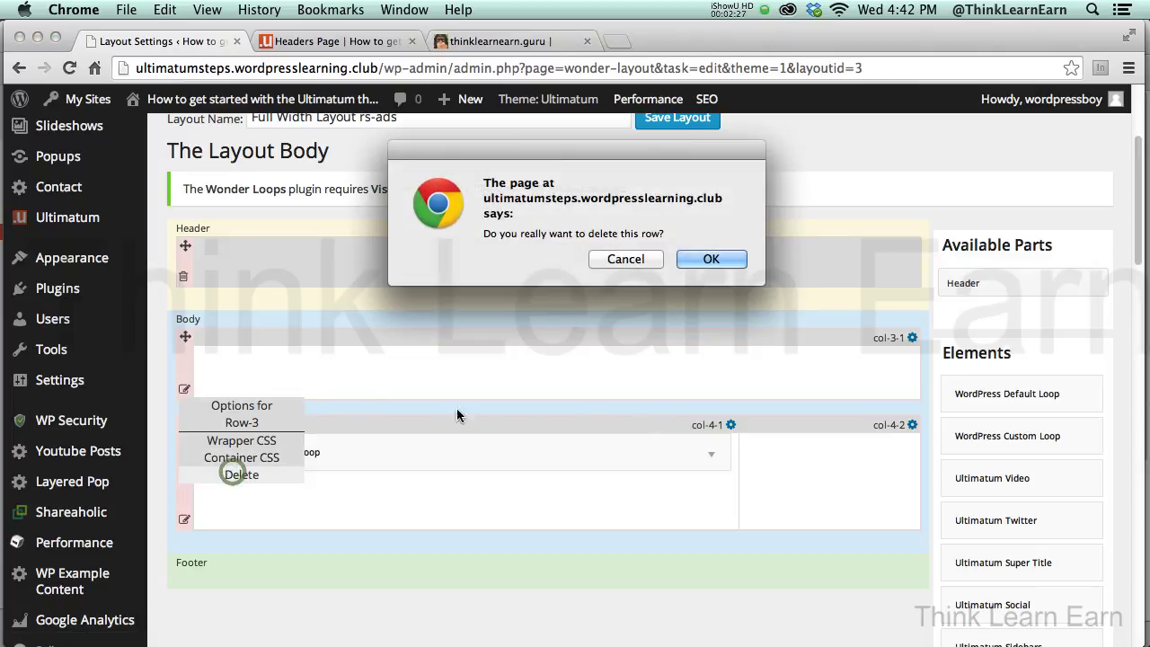
left_click(707, 264)
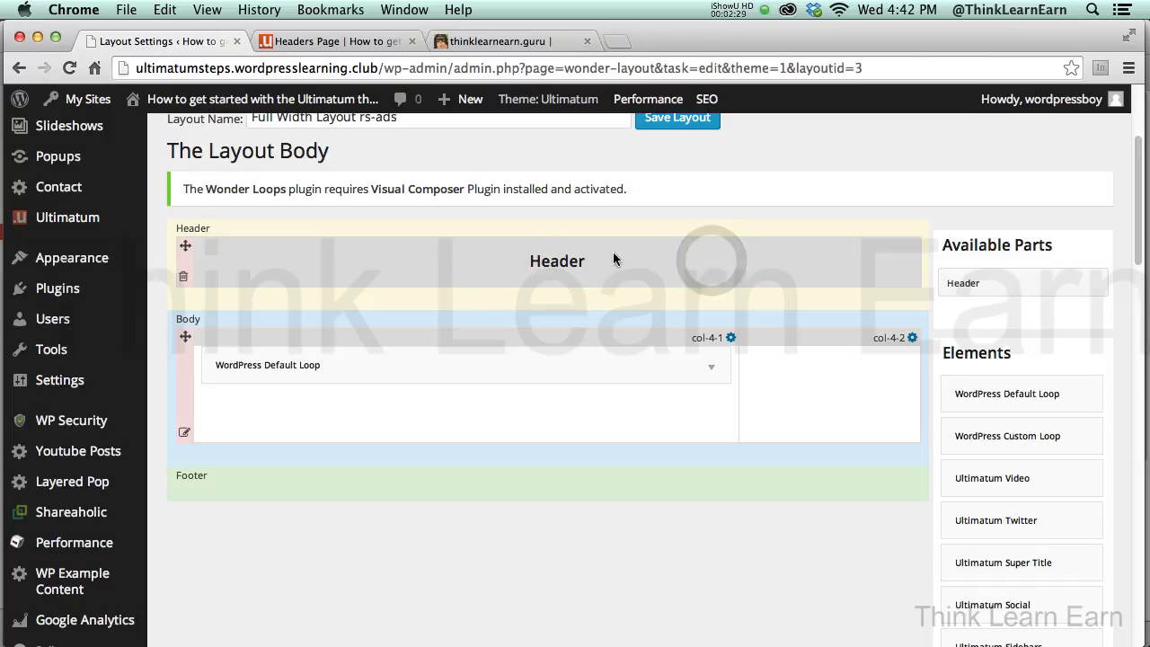
- Insert a "100% Full Width (for sliders)" row and place it above the two-column row in the body
left_click_drag(1129, 256, 1132, 239)
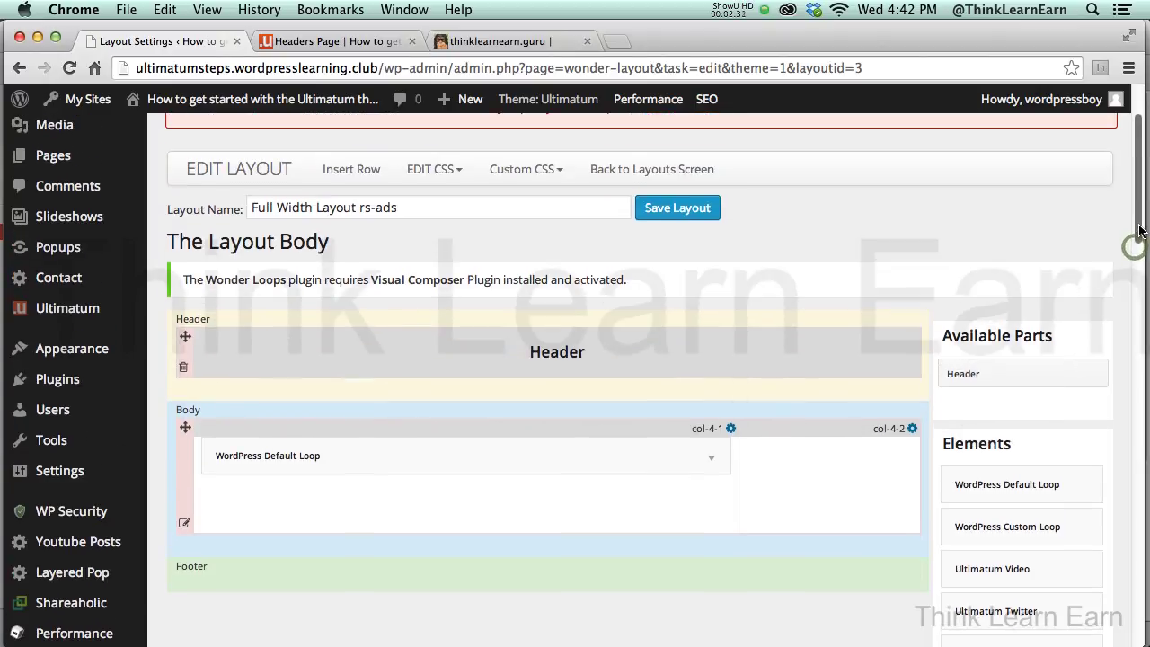
left_click(350, 170)
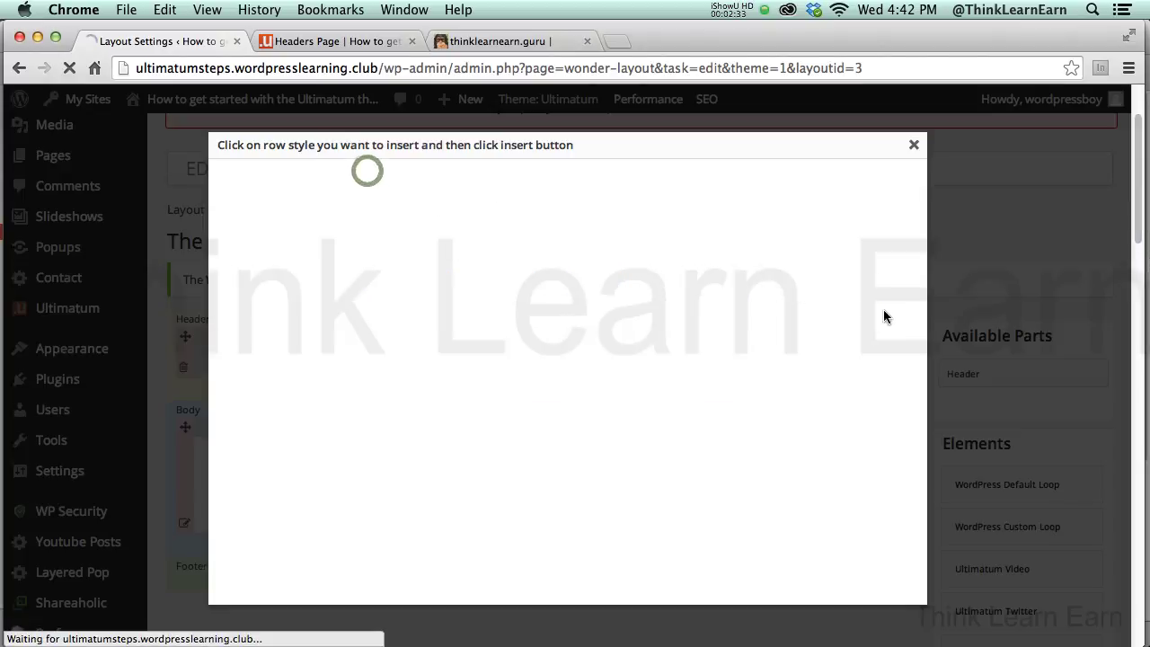
scroll(916, 333, "down", 1)
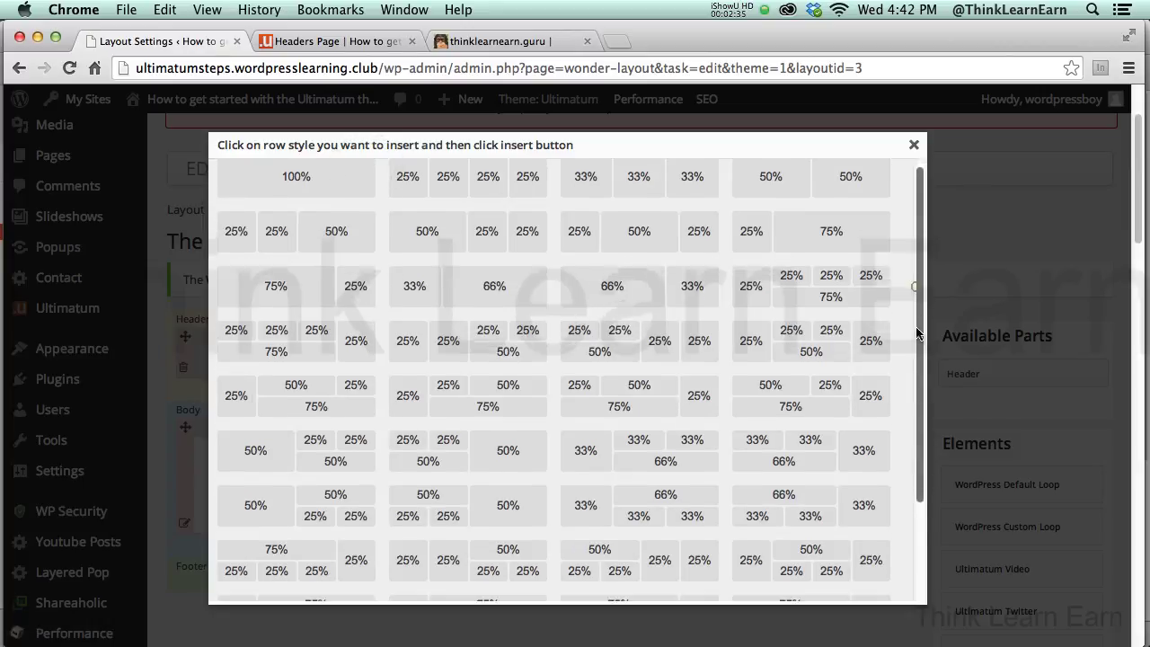
scroll(916, 333, "down", 3)
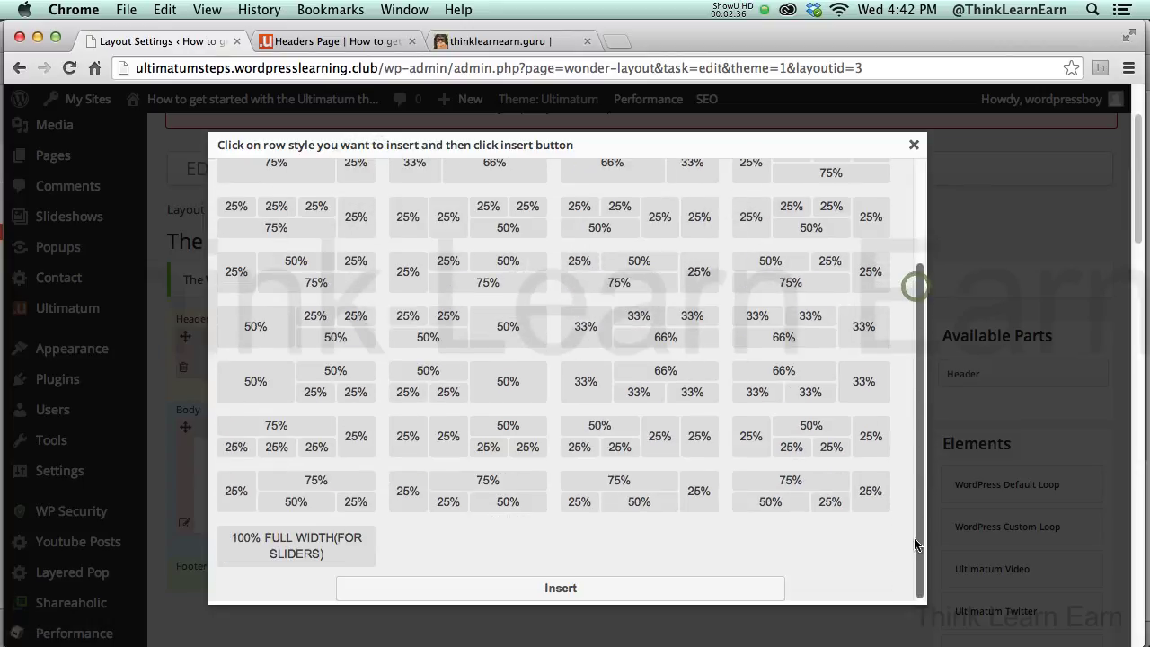
left_click(303, 544)
left_click(530, 588)
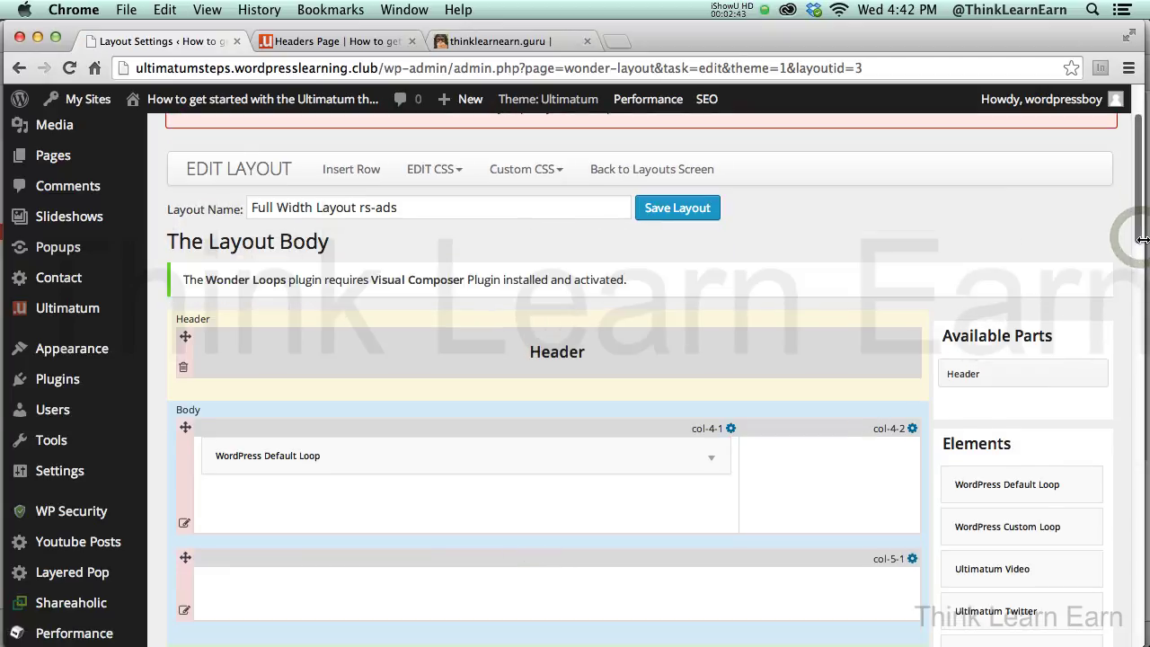
scroll(1137, 241, "down", 3)
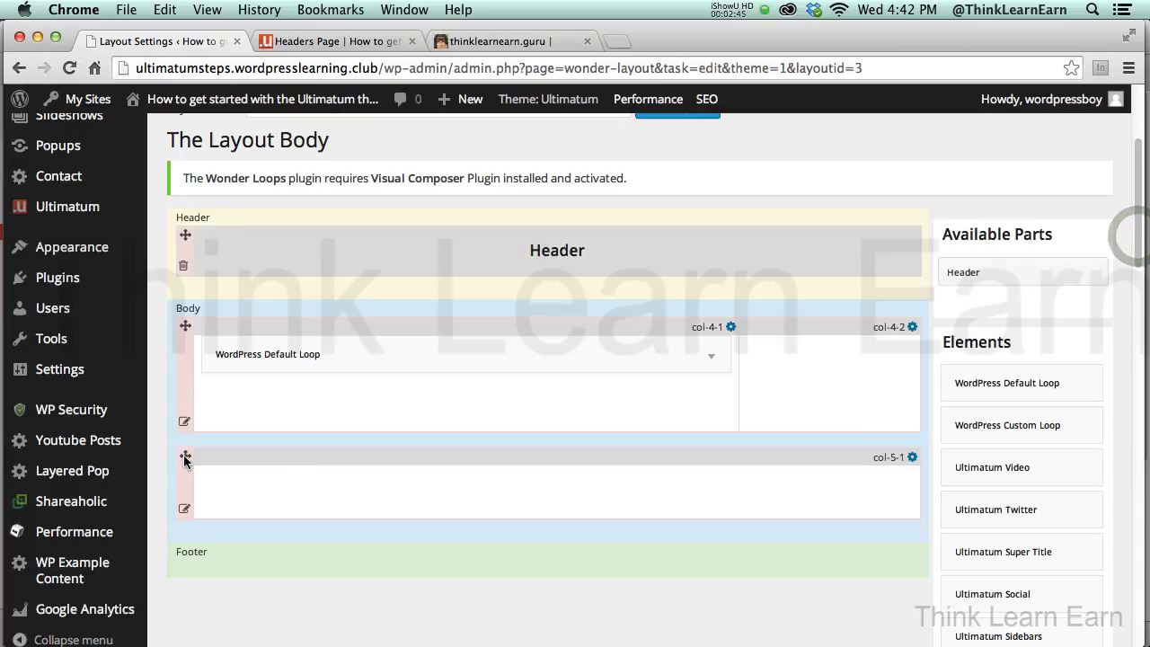
left_click_drag(185, 456, 192, 328)
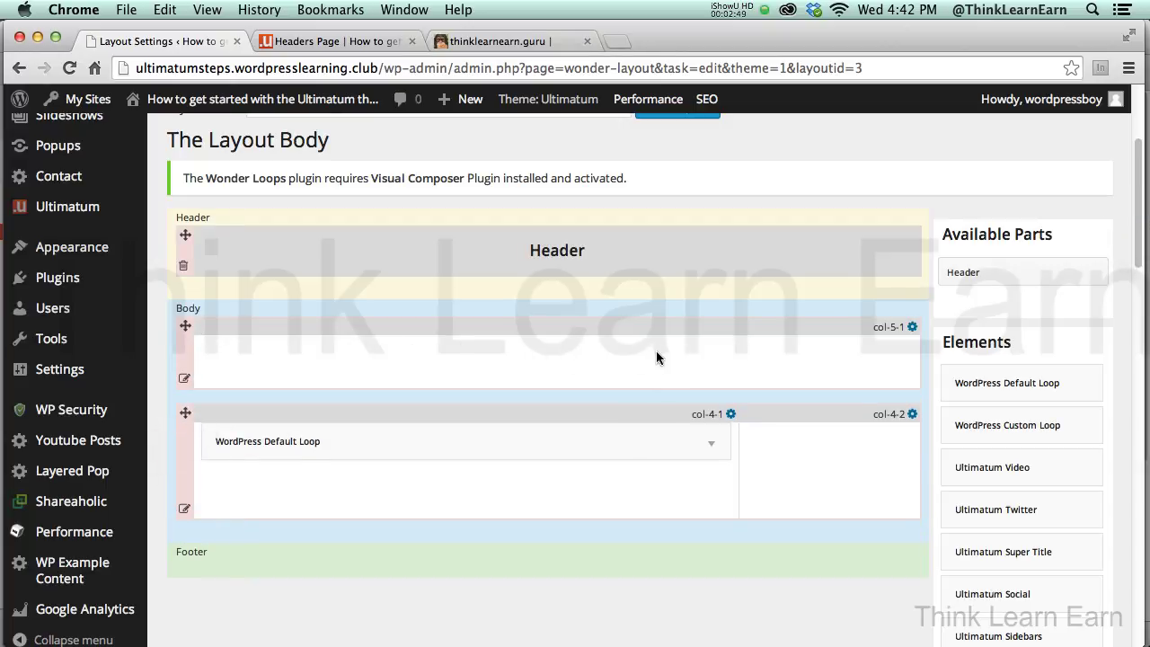
- Add an Image (PB) element to the 25% column of the two-column row and save it with empty URLs
left_click_drag(1136, 215, 1137, 260)
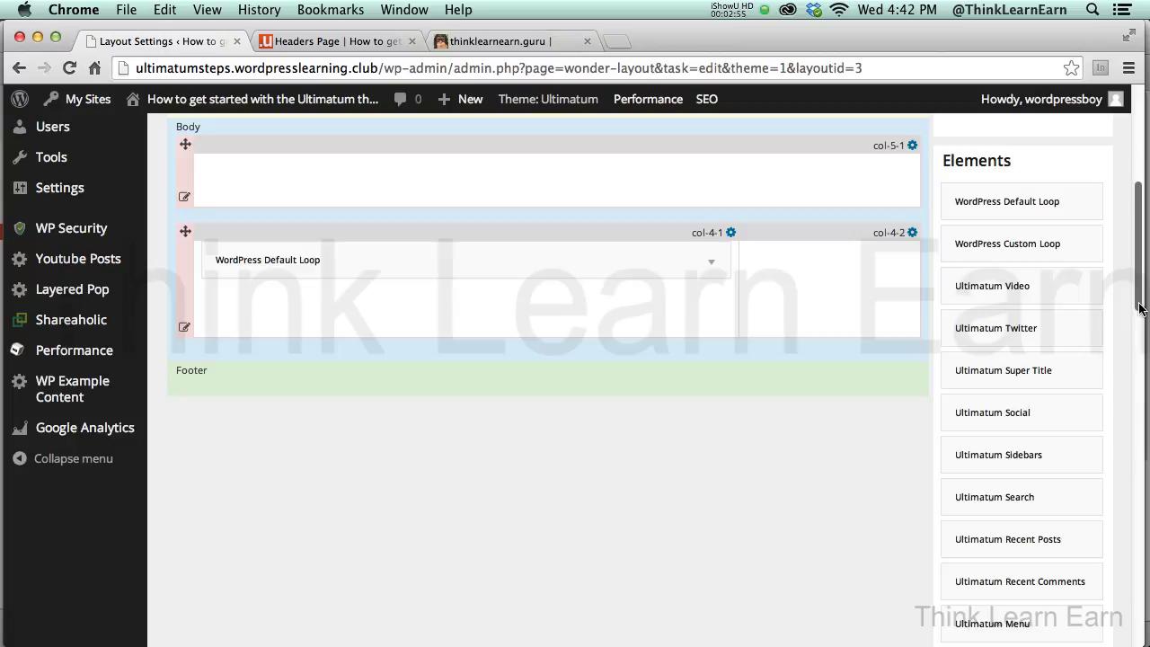
scroll(1137, 305, "down", 8)
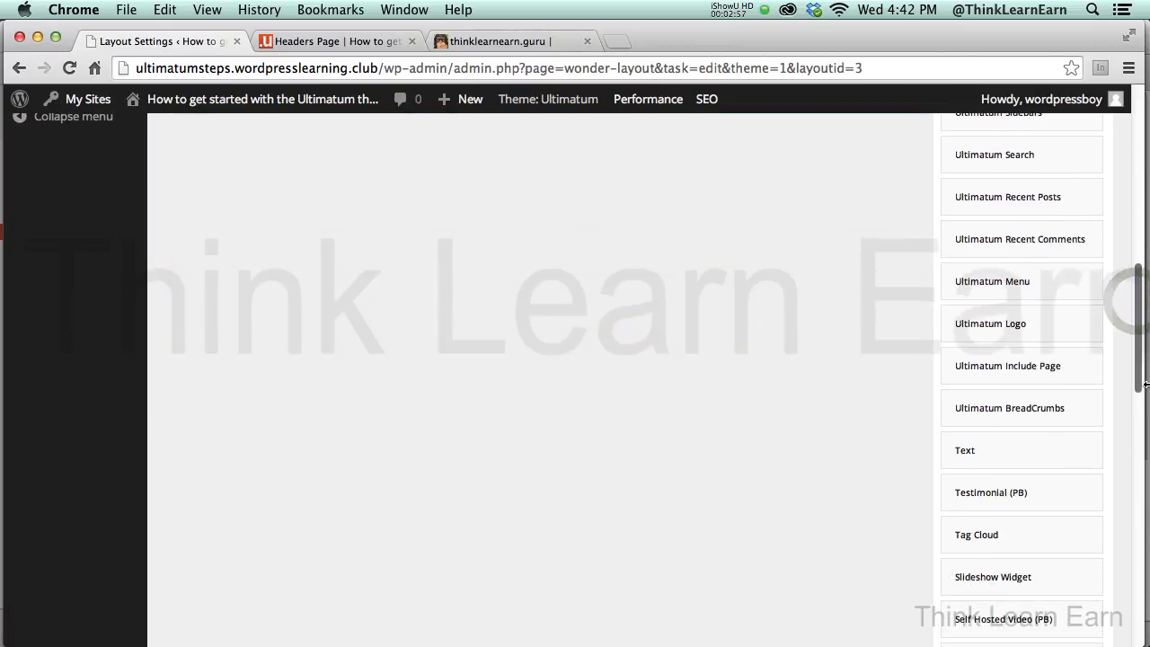
left_click_drag(1140, 379, 1137, 216)
scroll(477, 370, "down", 5)
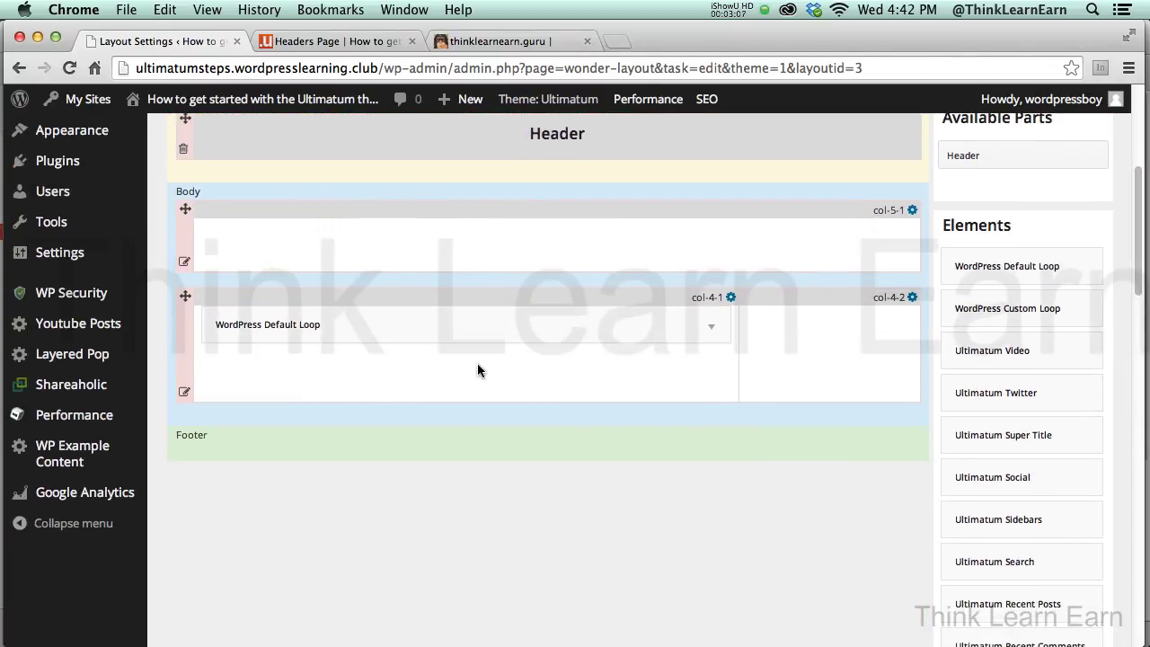
left_click_drag(1136, 287, 1136, 232)
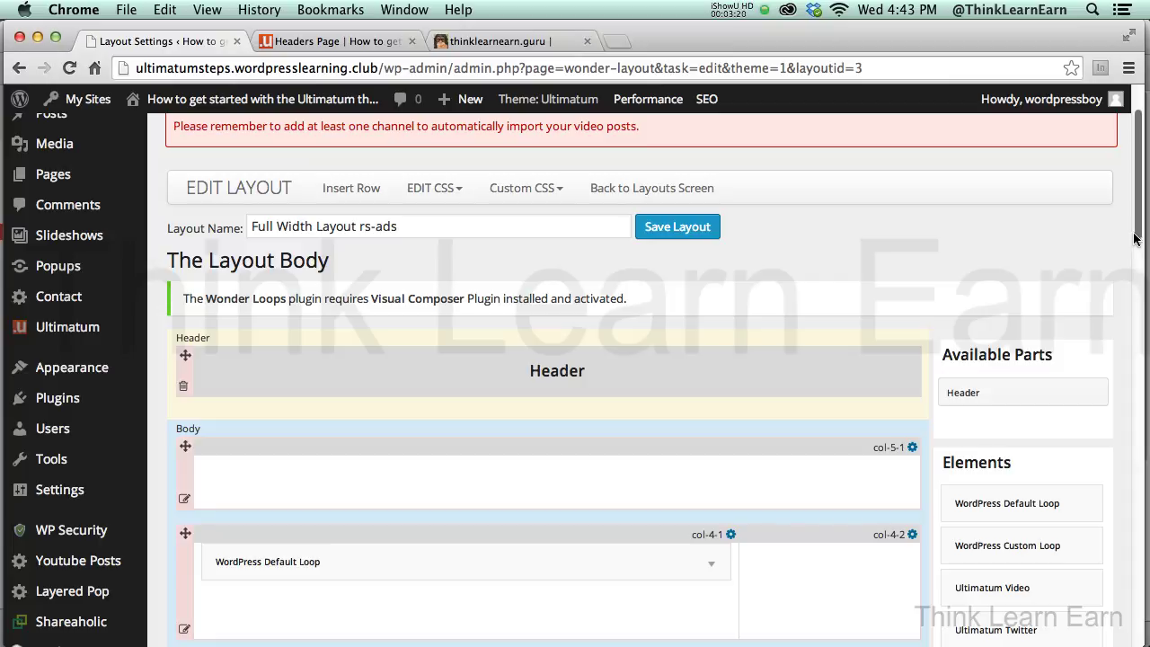
left_click_drag(1136, 229, 1142, 397)
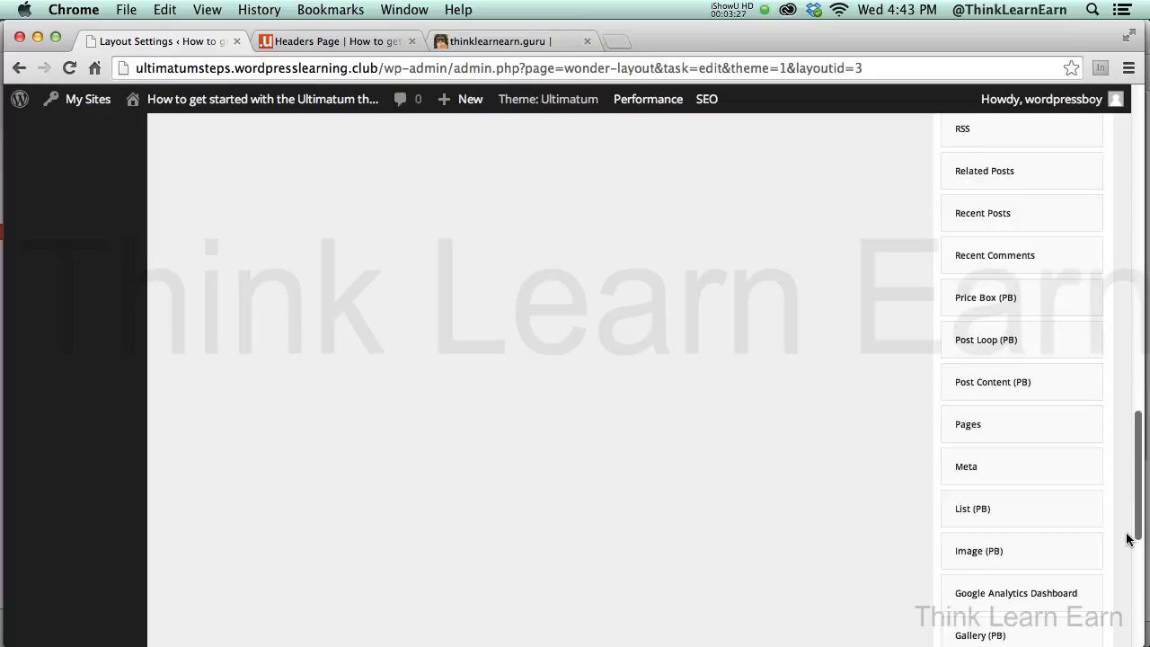
left_click_drag(1128, 455, 1138, 505)
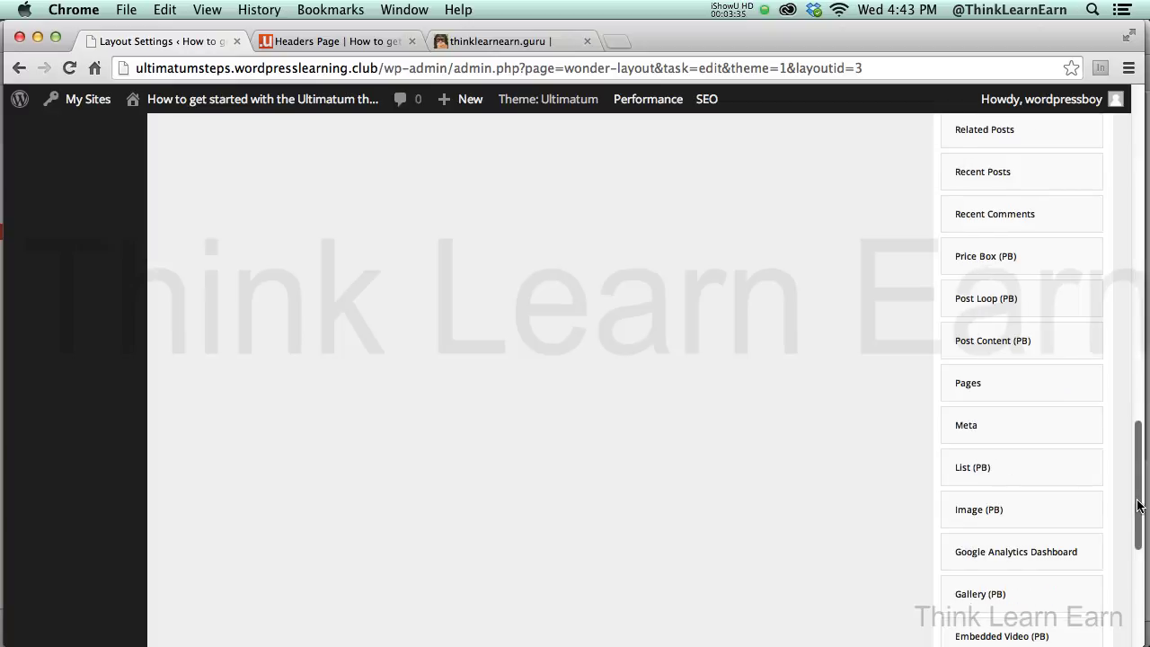
left_click_drag(1011, 508, 817, 415)
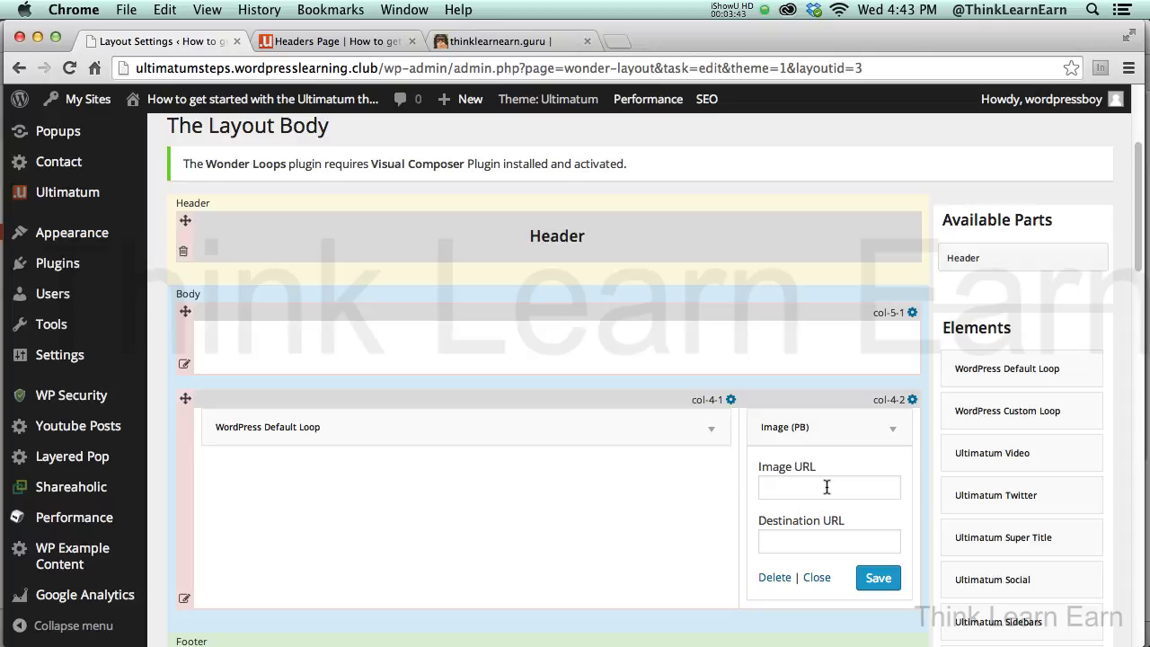
left_click(873, 582)
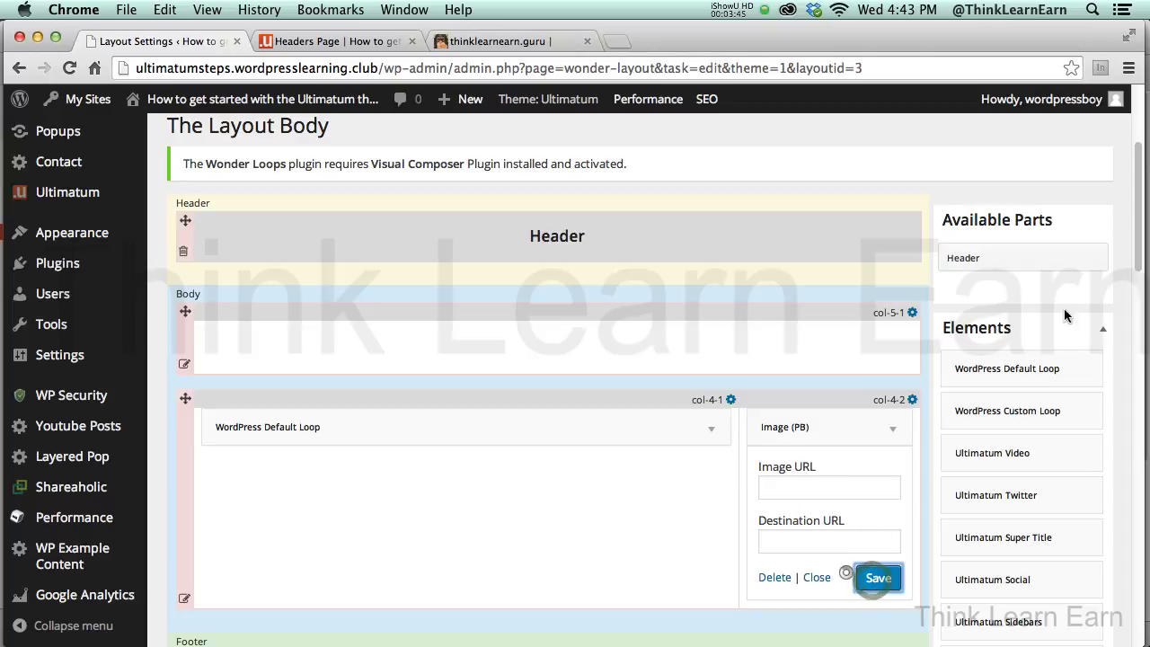
- Save the Full Width Layout rs-ads layout and return to the layouts list
scroll(1064, 314, "up", 3)
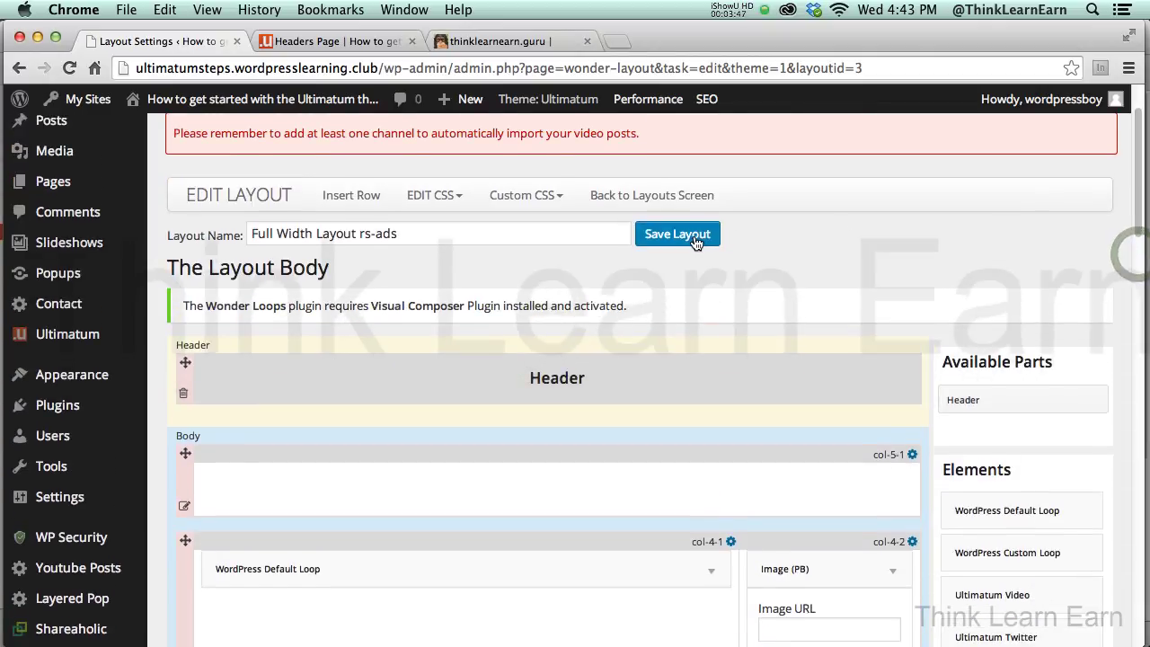
left_click(696, 239)
left_click(647, 198)
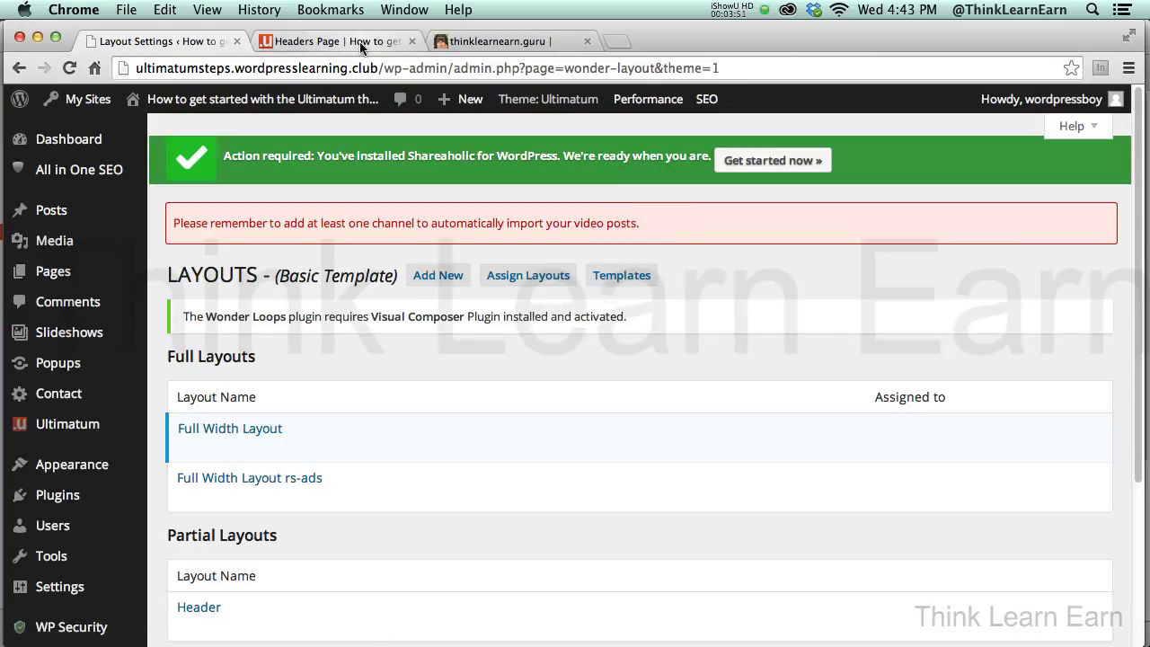
- Reload the live Headers Page to check its layout, comparing it with the layout assignments in the admin list
left_click(358, 42)
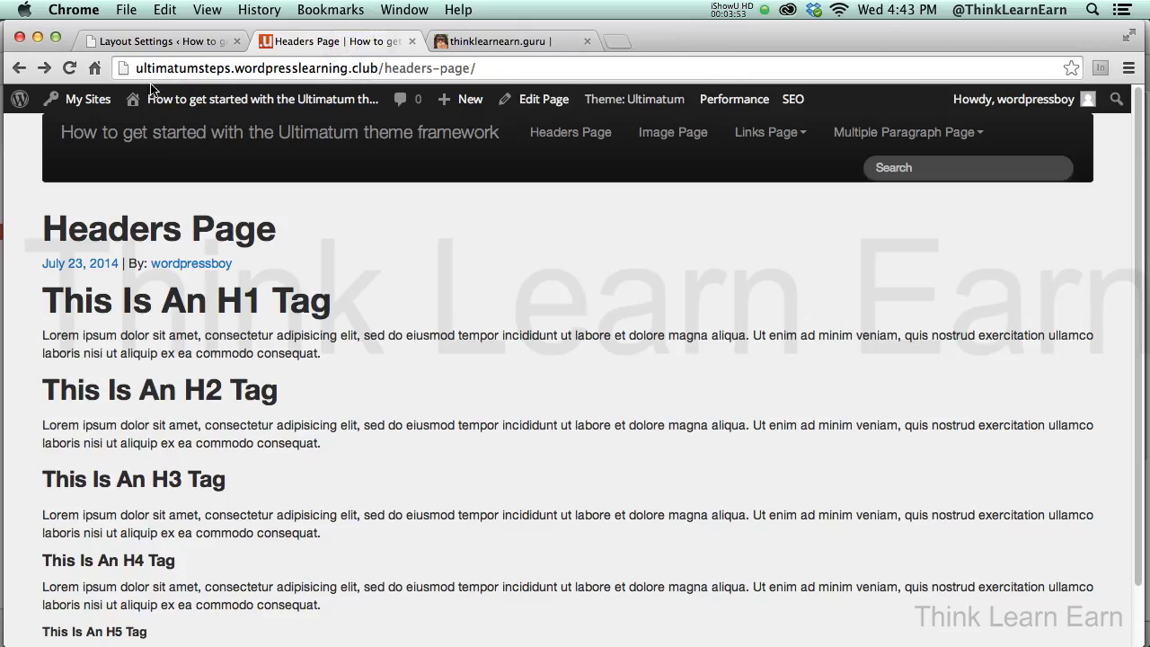
left_click(72, 69)
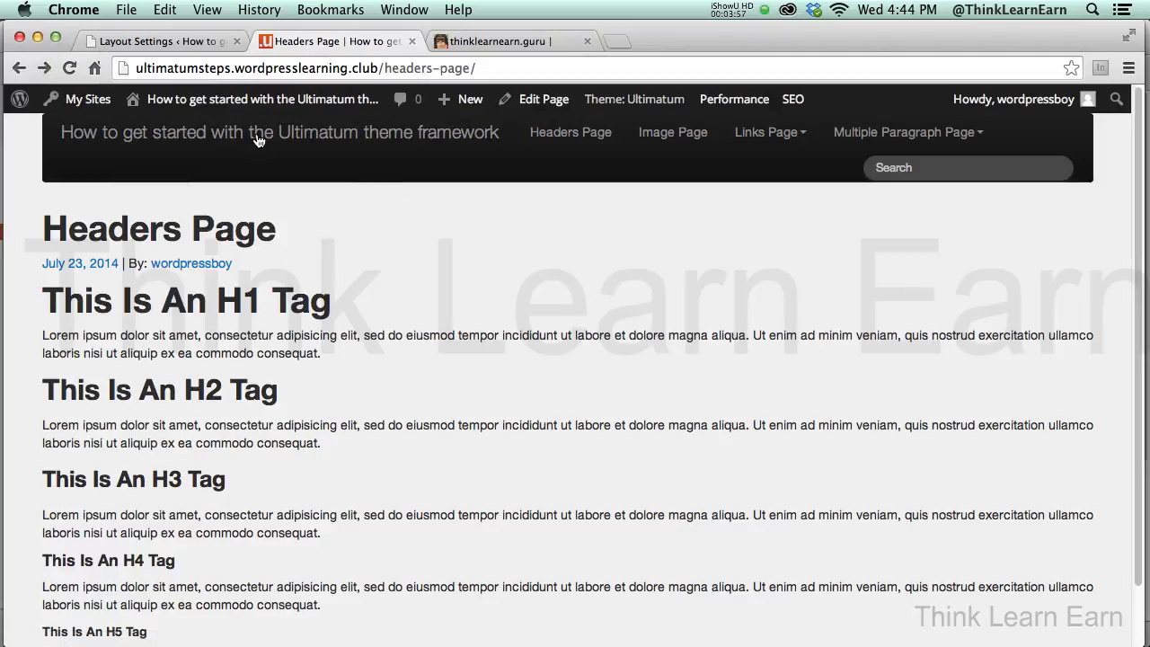
left_click(69, 67)
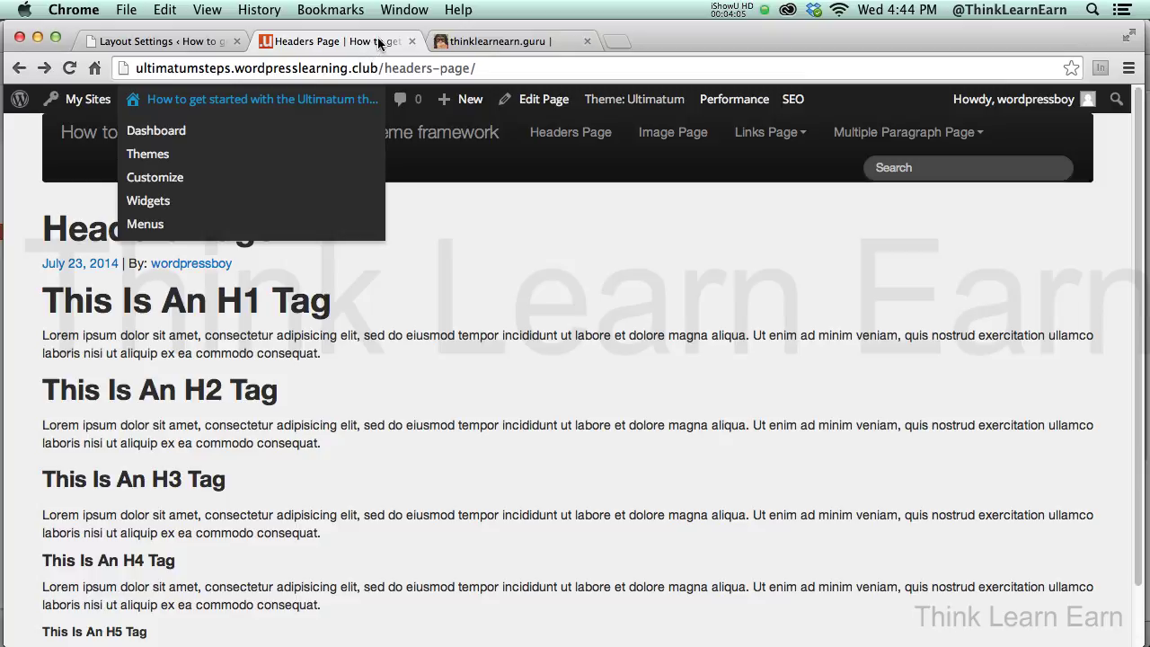
left_click(187, 41)
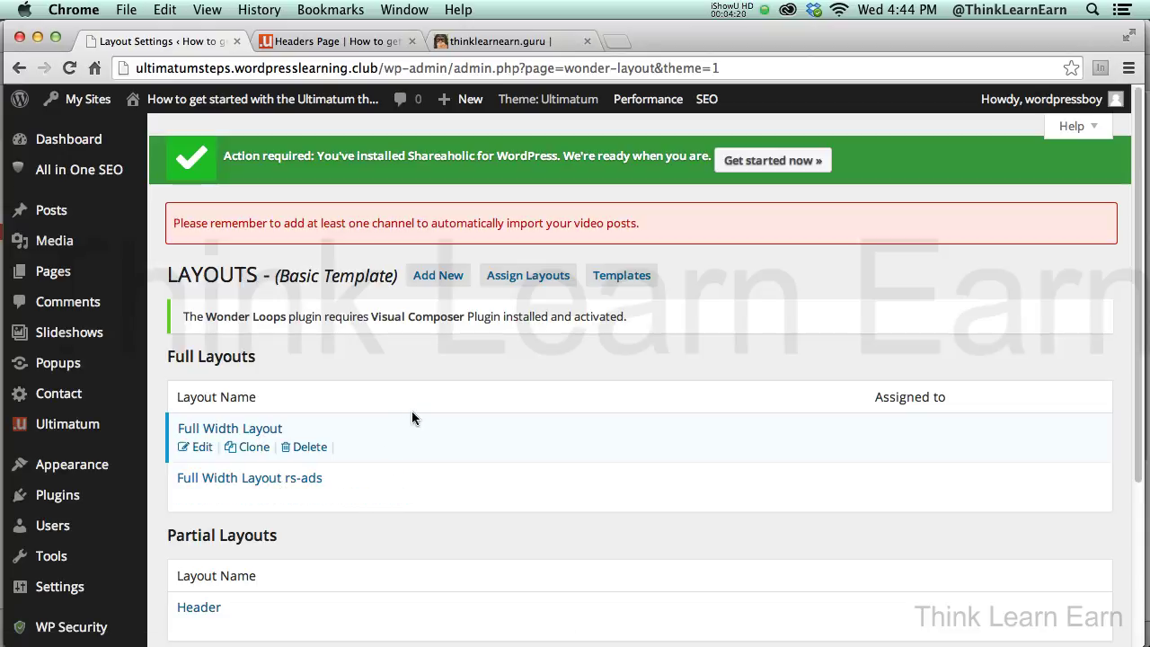
left_click(357, 41)
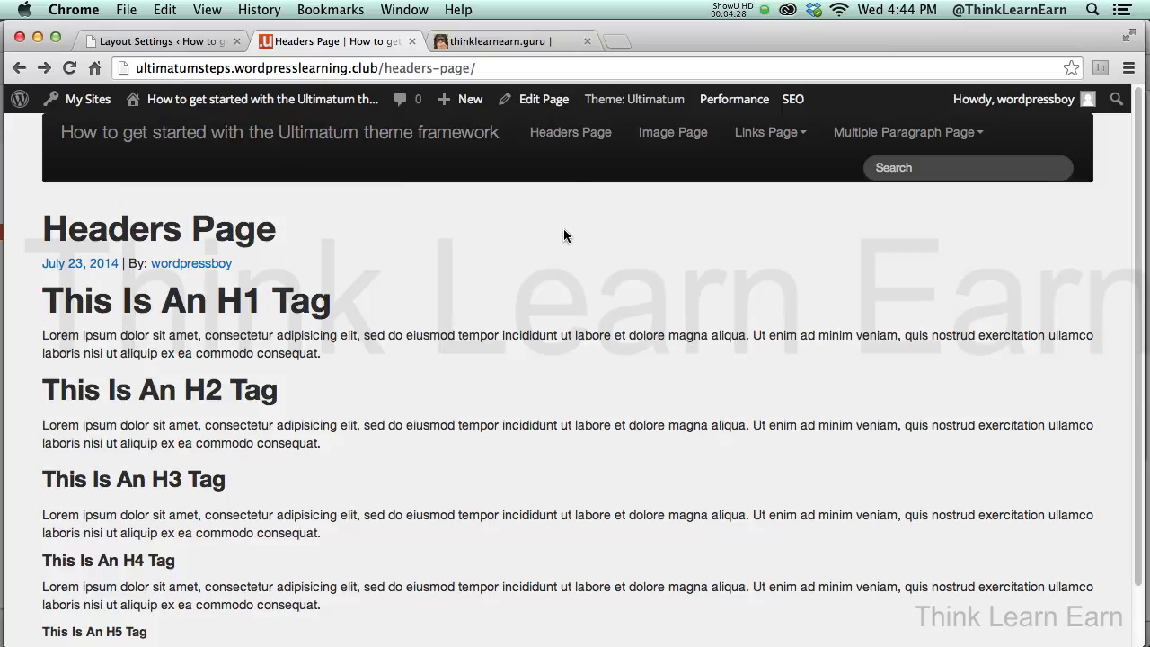
left_click(185, 44)
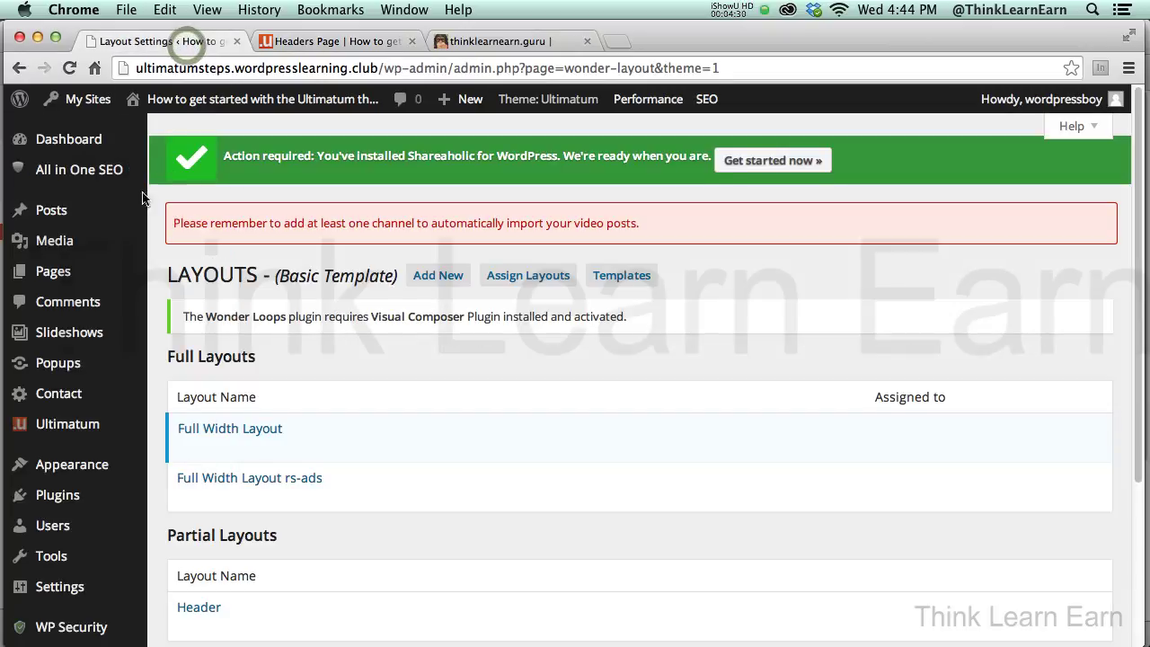
- Assign the Full Width Layout rs-ads layout to the Links Page and update the page
mouse_move(84, 275)
left_click(175, 274)
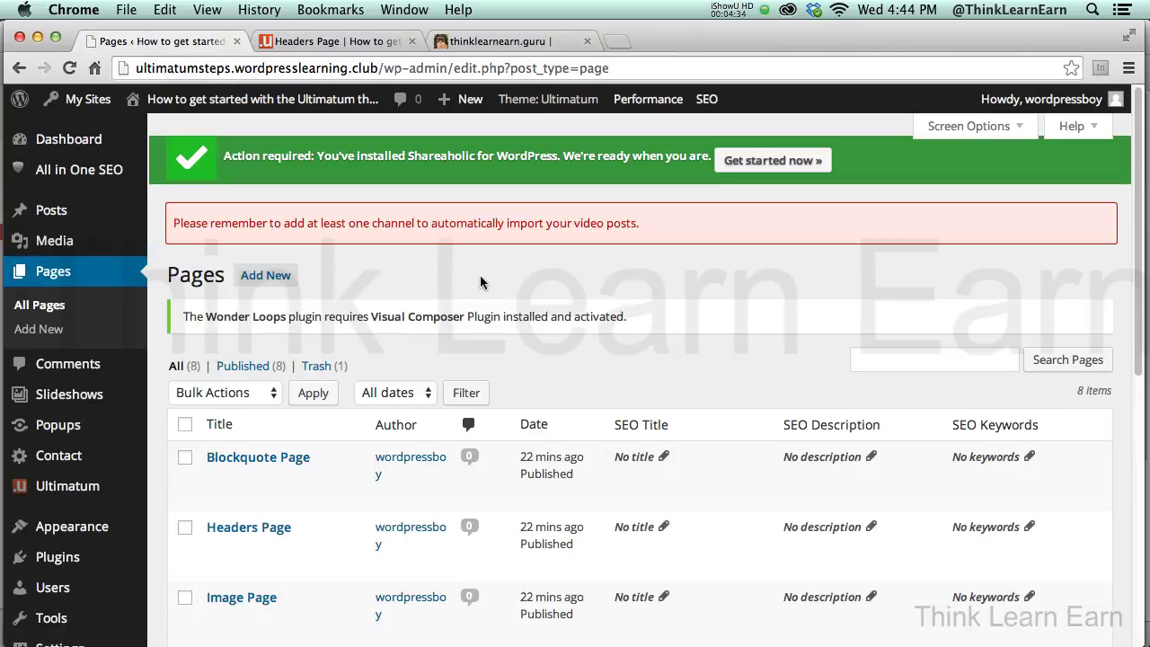
left_click_drag(1132, 260, 1127, 405)
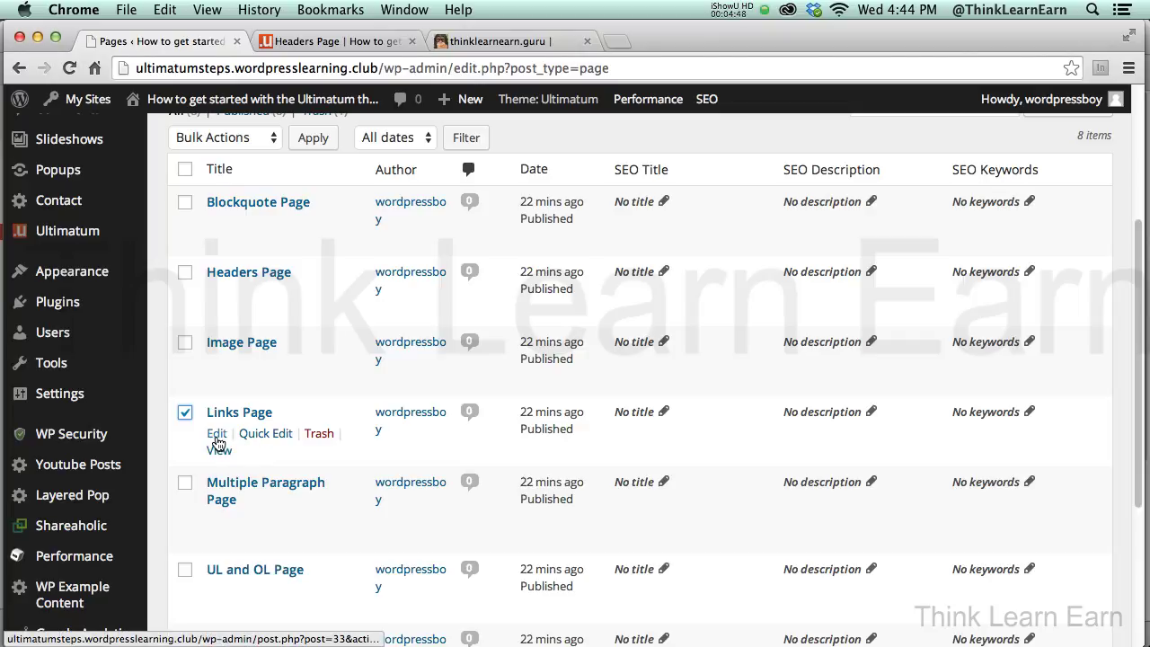
left_click(229, 433)
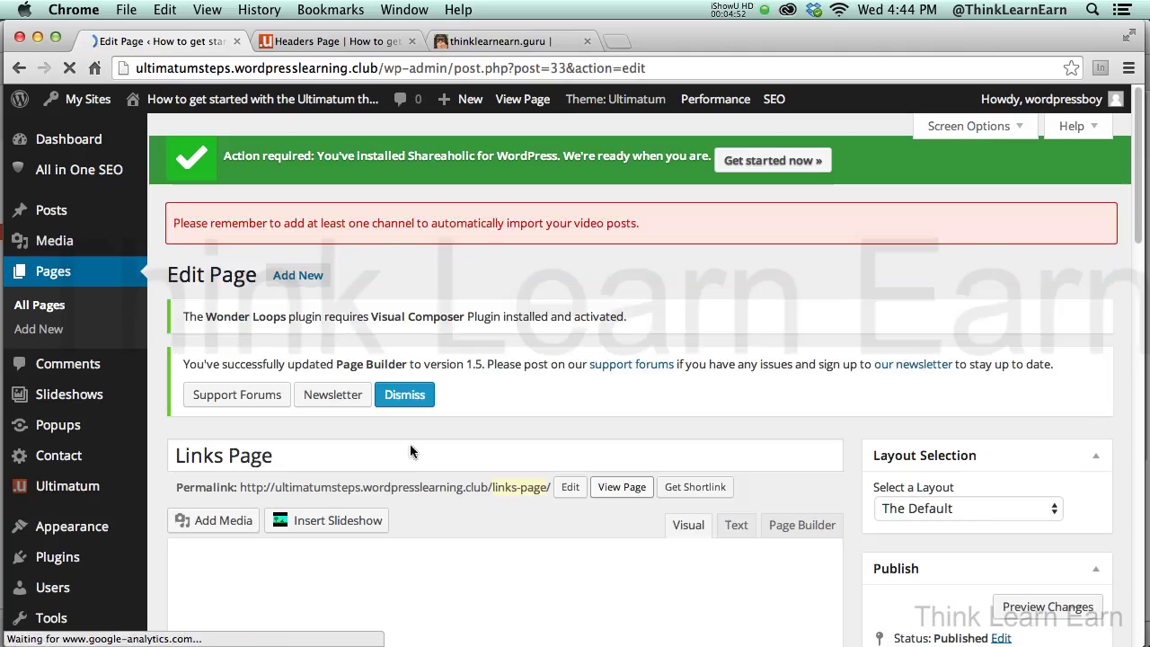
left_click_drag(1136, 241, 1134, 309)
left_click(1045, 243)
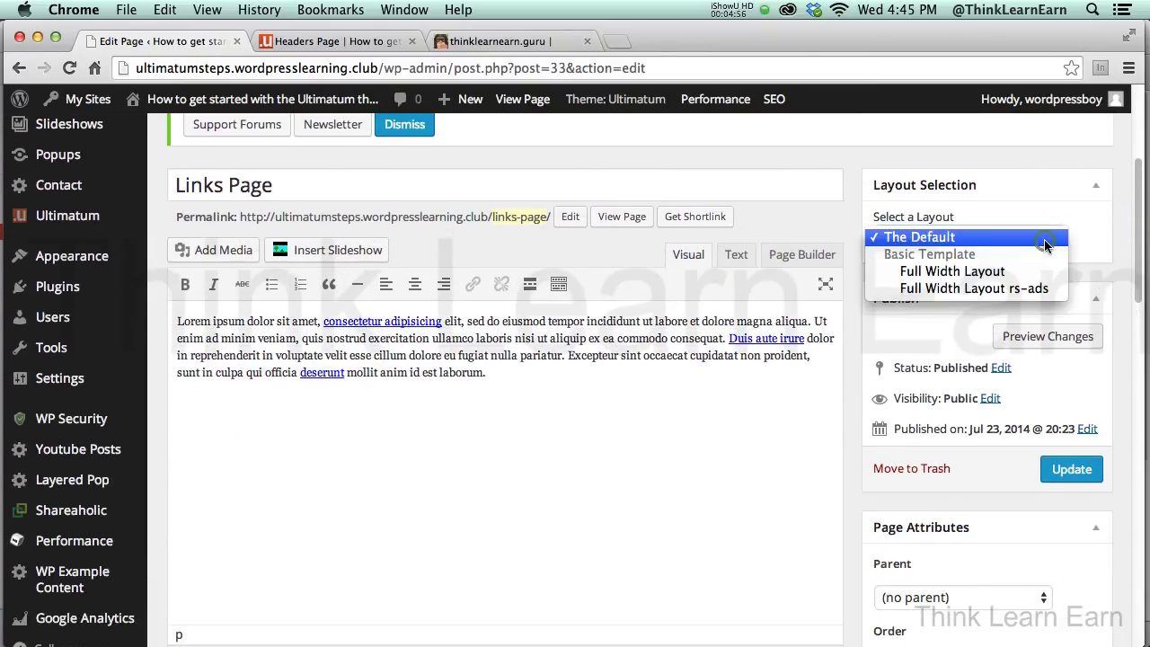
left_click(1020, 289)
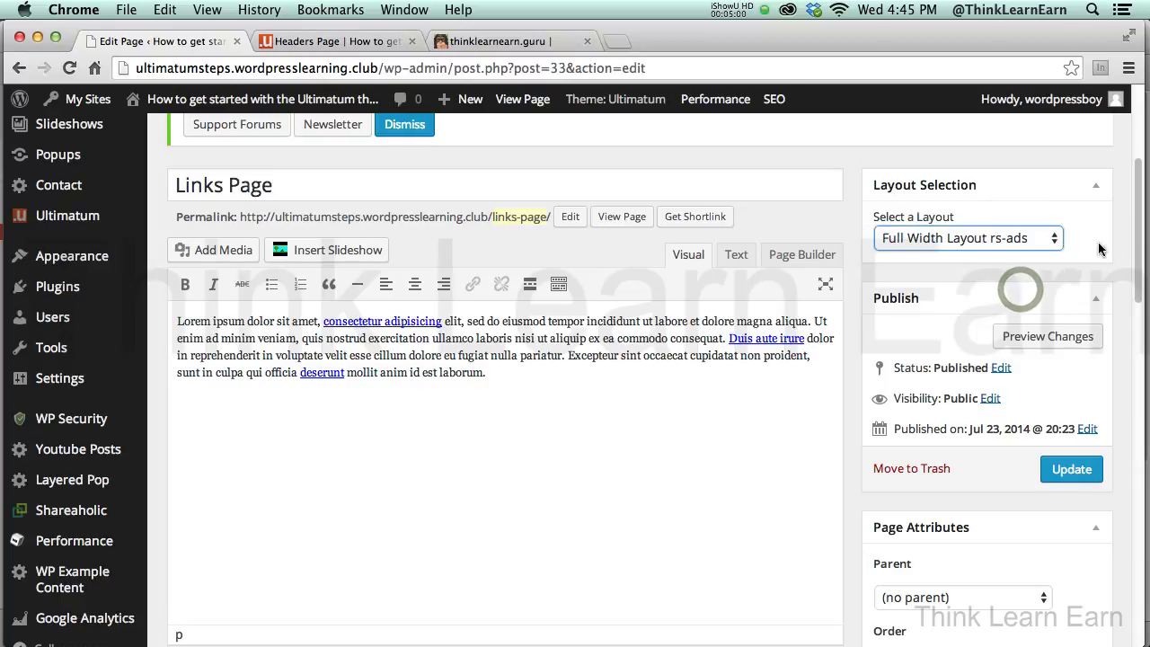
left_click_drag(1133, 248, 1137, 266)
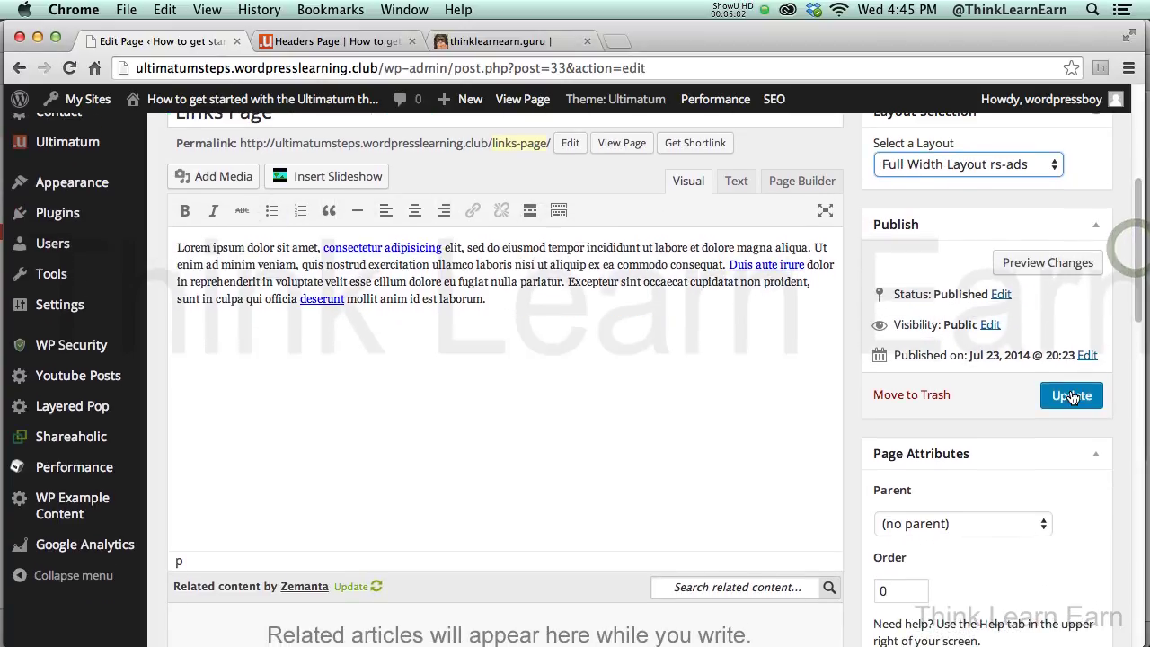
left_click(1070, 395)
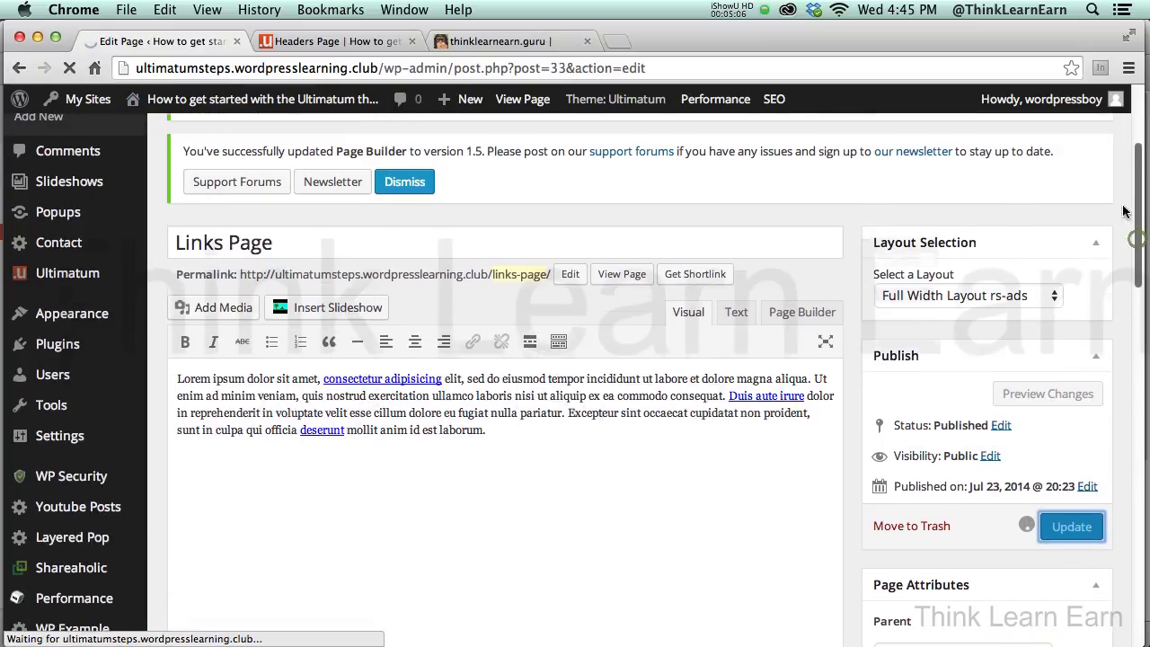
- Assign the Full Width Layout rs-ads layout to the Multiple Paragraph Page and update the page
left_click(20, 68)
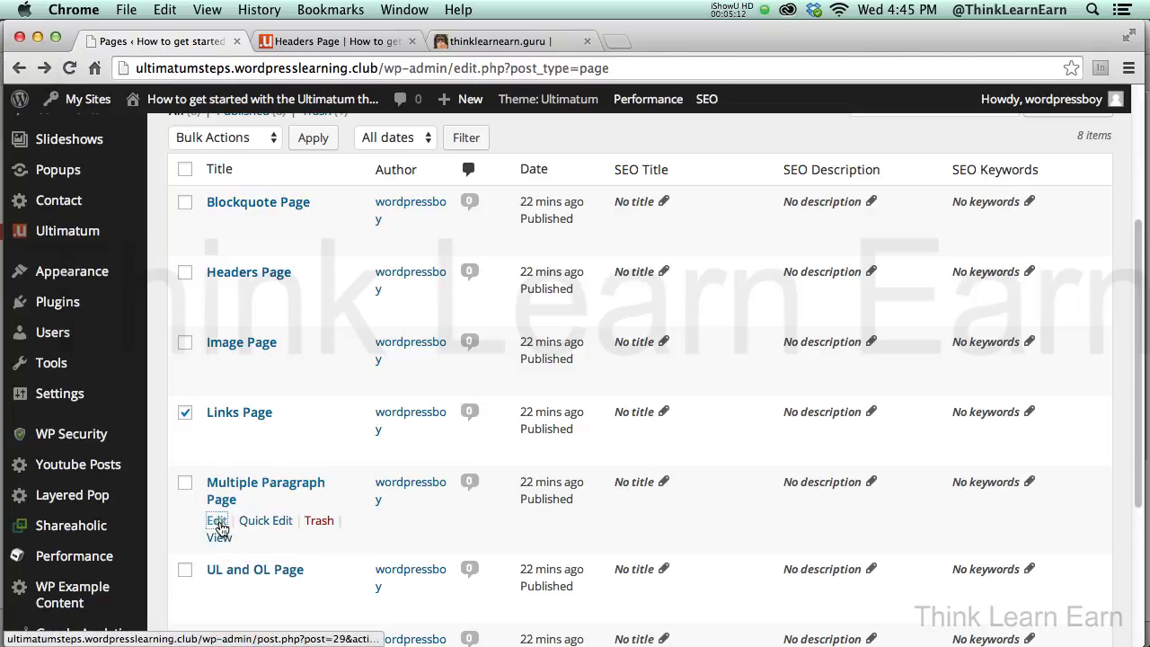
left_click(218, 521)
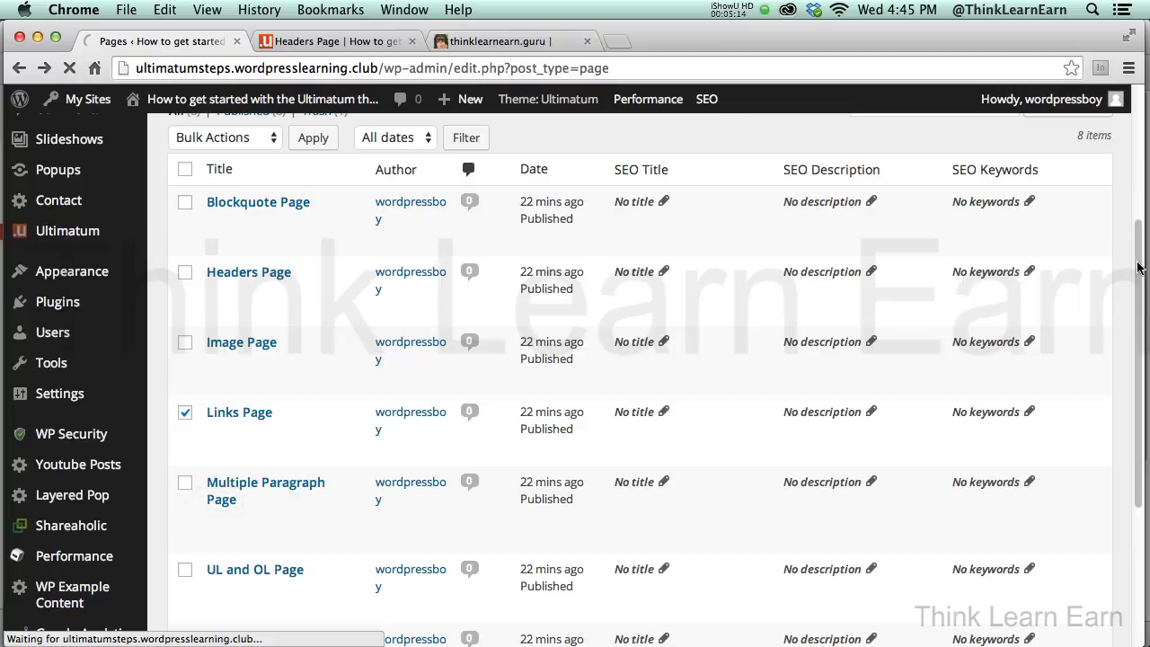
scroll(1048, 218, "down", 5)
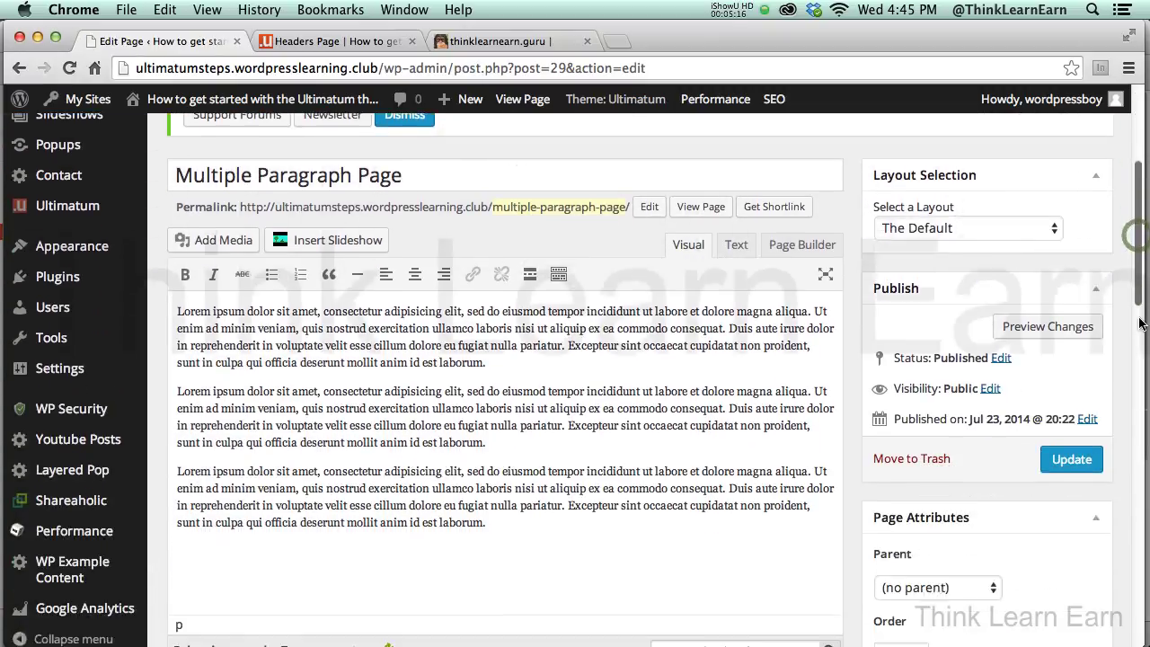
left_click(1048, 213)
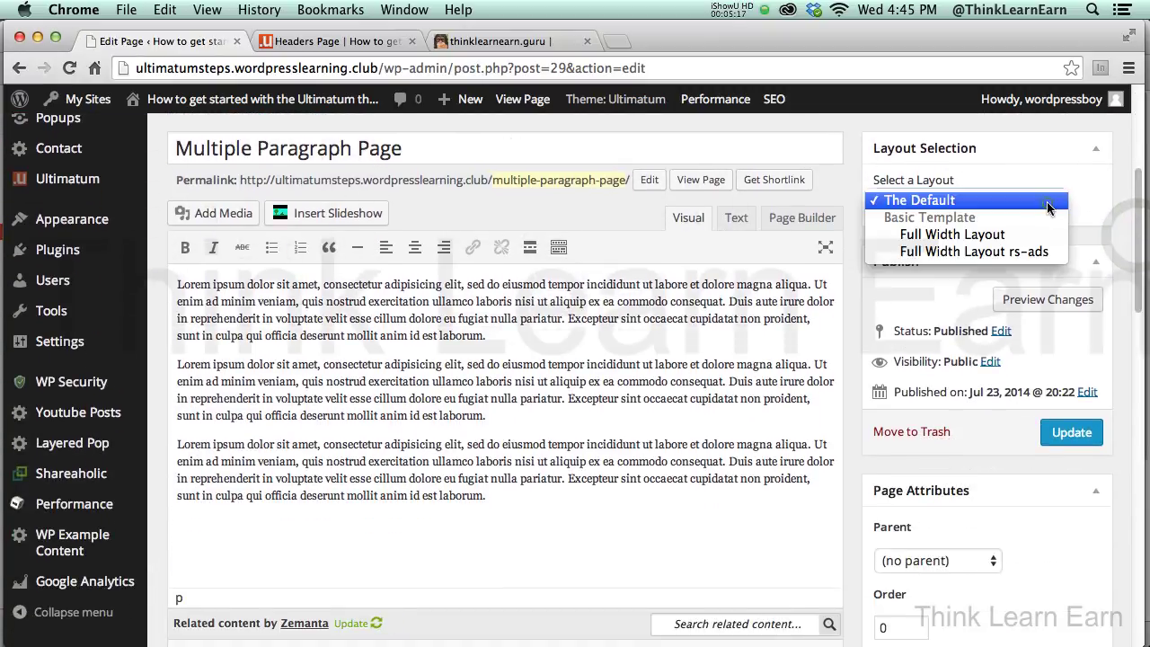
left_click(1012, 249)
left_click(1072, 431)
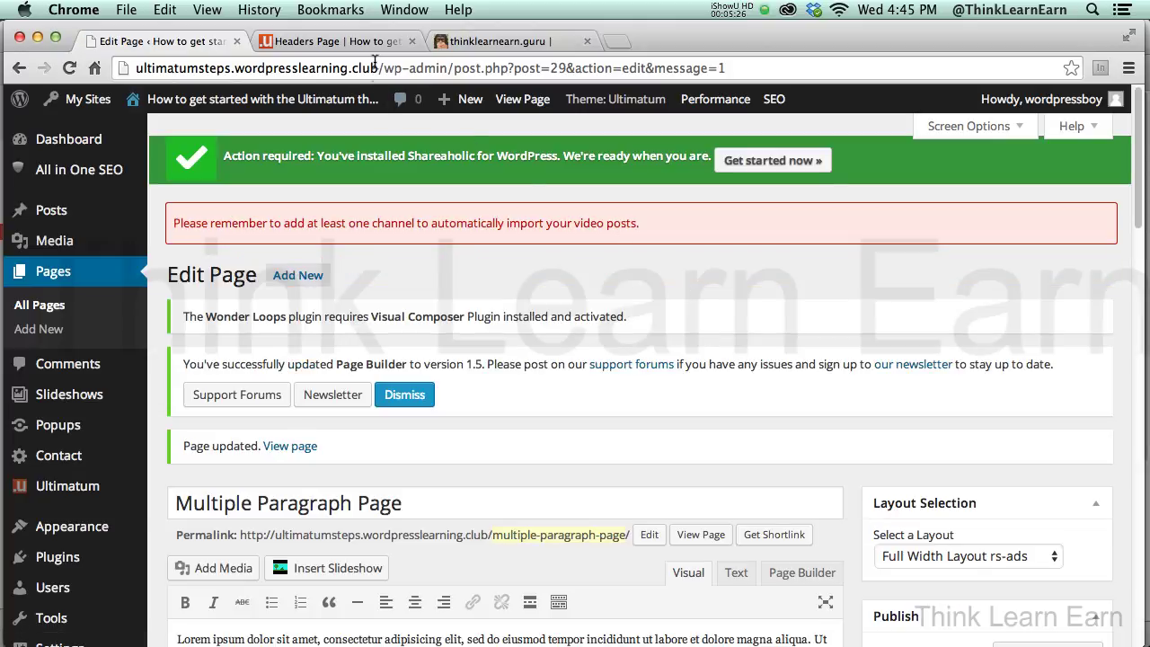
- Reload the live site, view the Blockquote Page, and try to open its parent Links Page from the site navigation
left_click(379, 41)
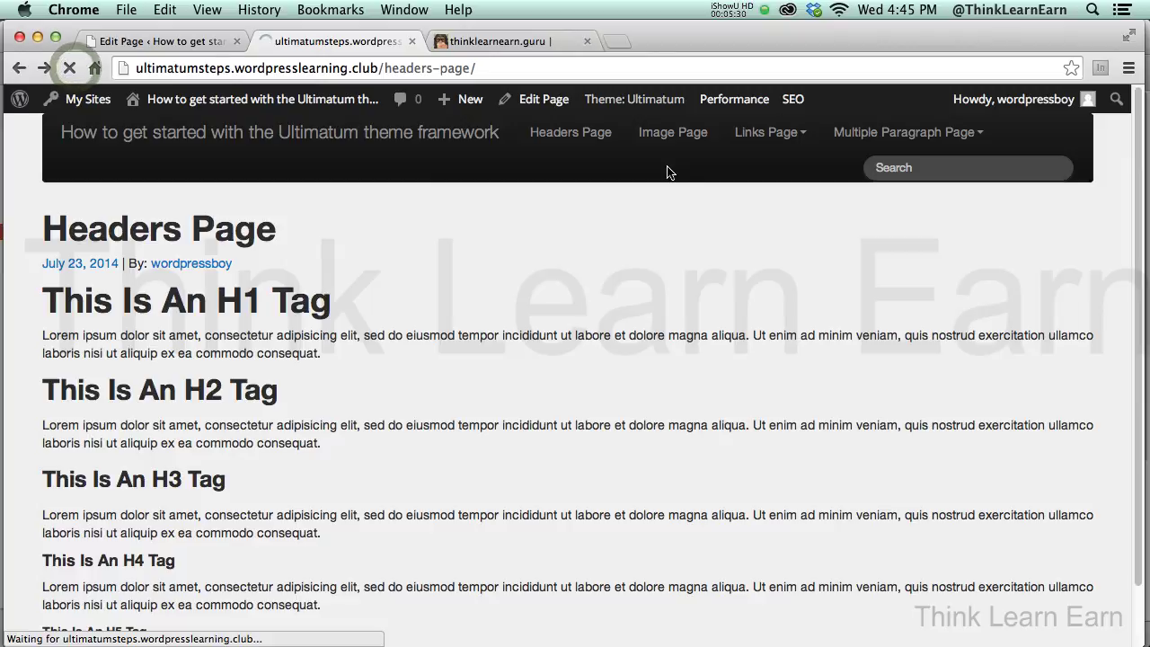
left_click(798, 140)
left_click(788, 169)
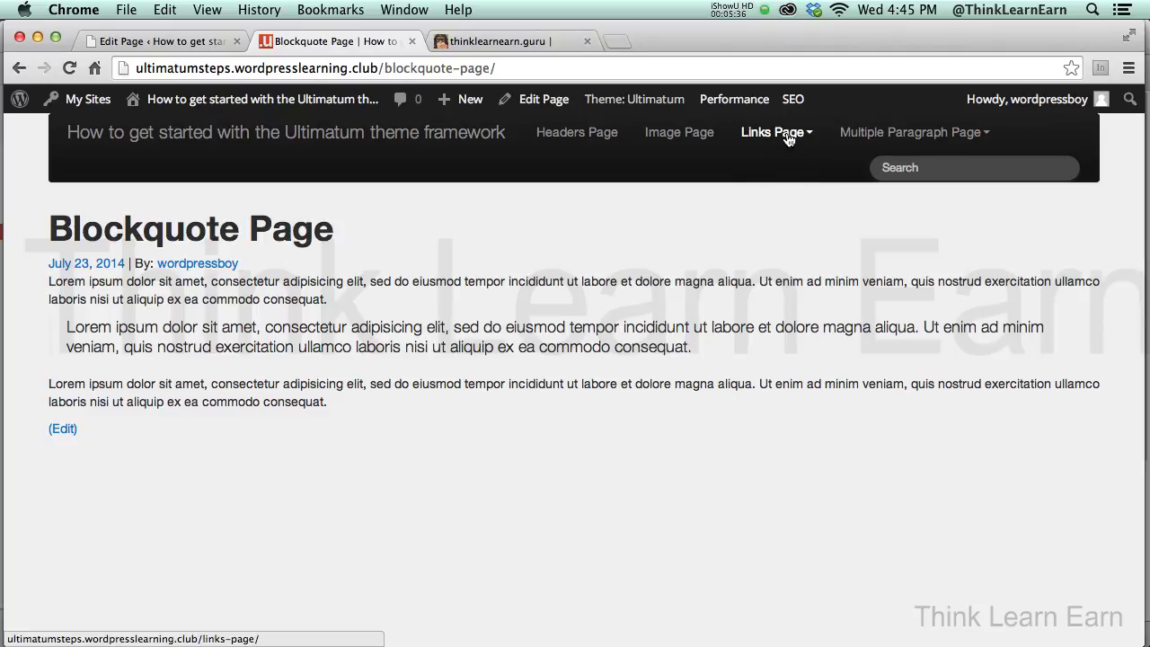
left_click(787, 135)
left_click(807, 137)
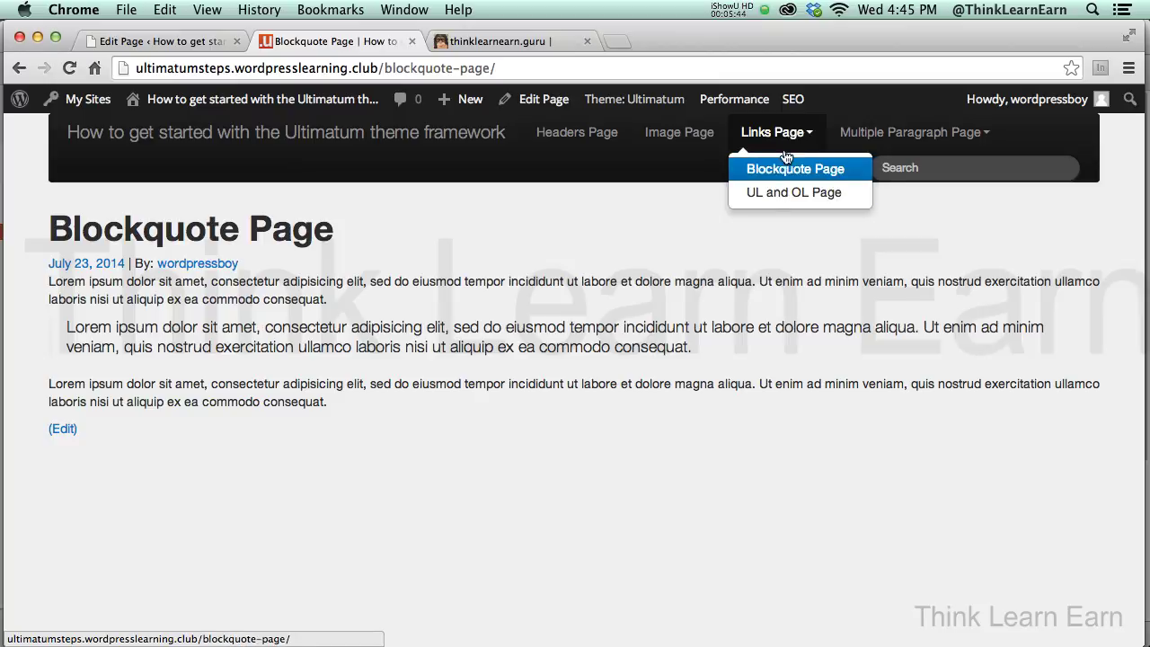
left_click(787, 134)
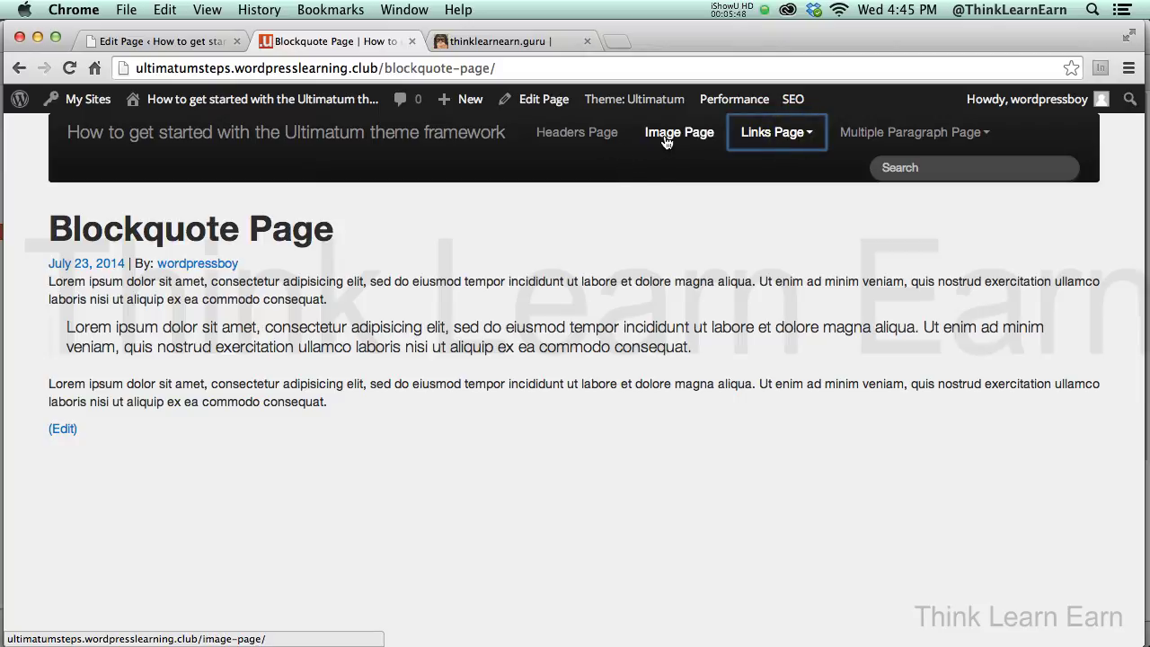
- View the Child Page under Multiple Paragraph Page on the live site, and return to the Blockquote Page
mouse_move(896, 136)
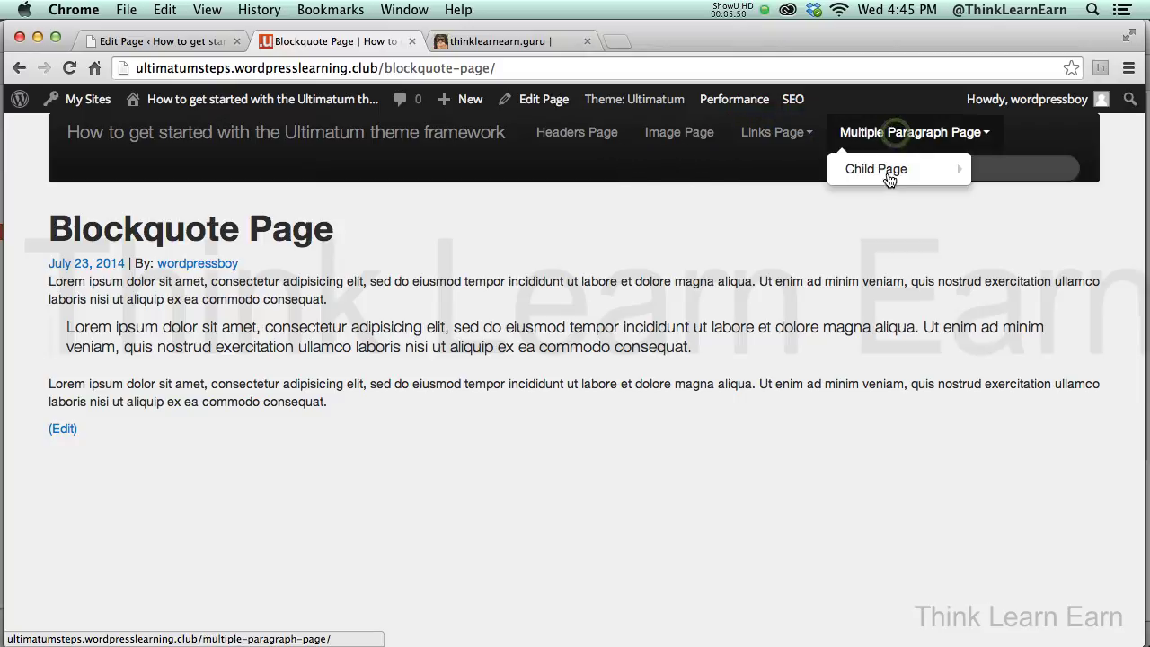
left_click(885, 170)
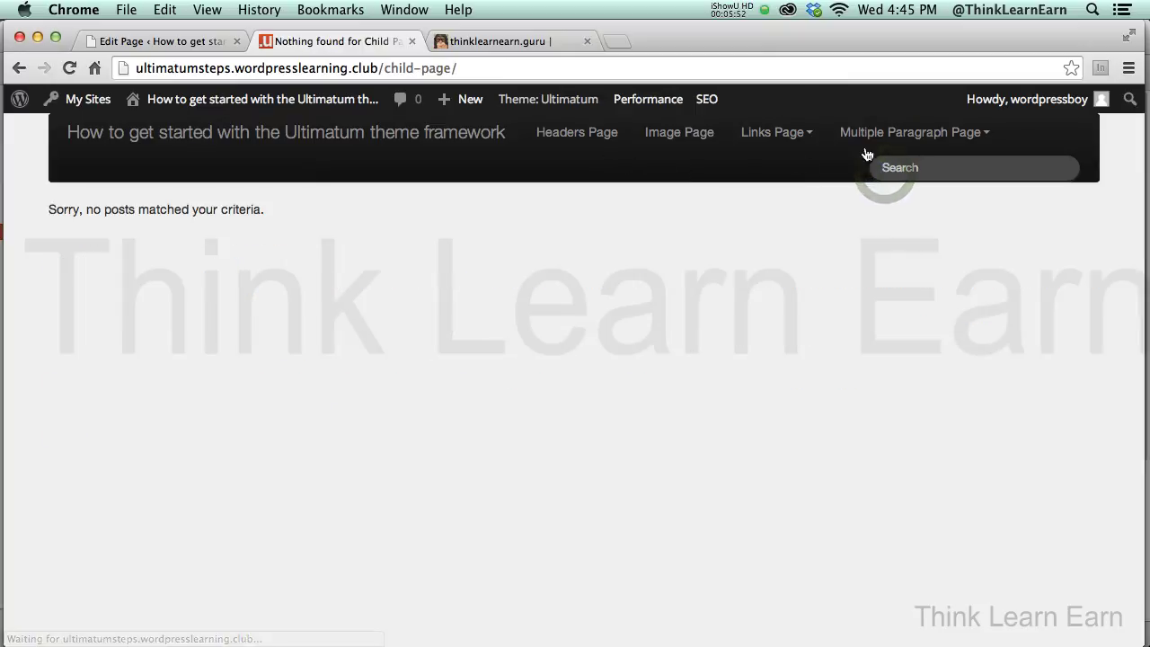
left_click(18, 67)
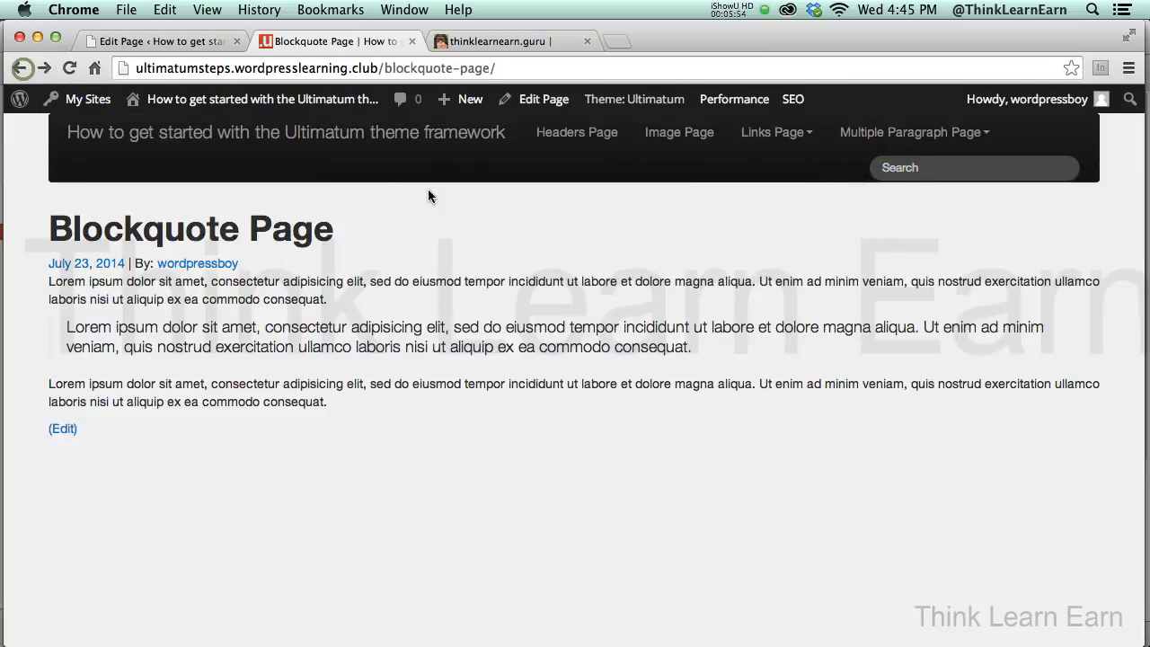
- From the live site's home page, open the Headers Post for editing, assign it the Full Width Layout rs-ads layout, and update it
left_click(400, 169)
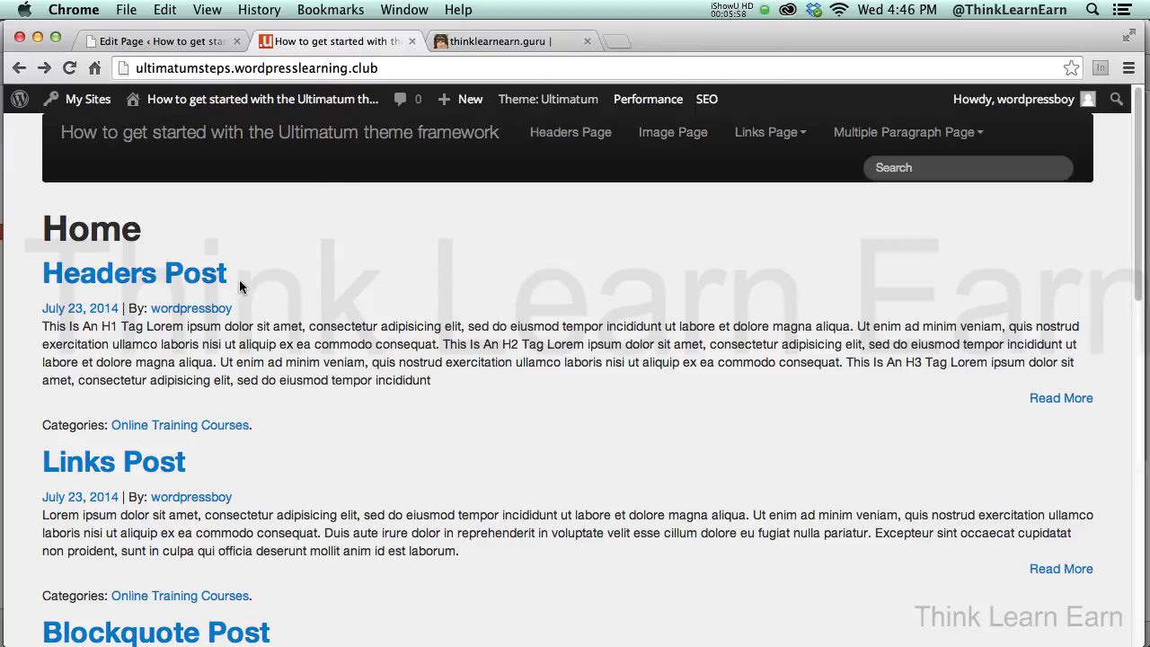
left_click(205, 285)
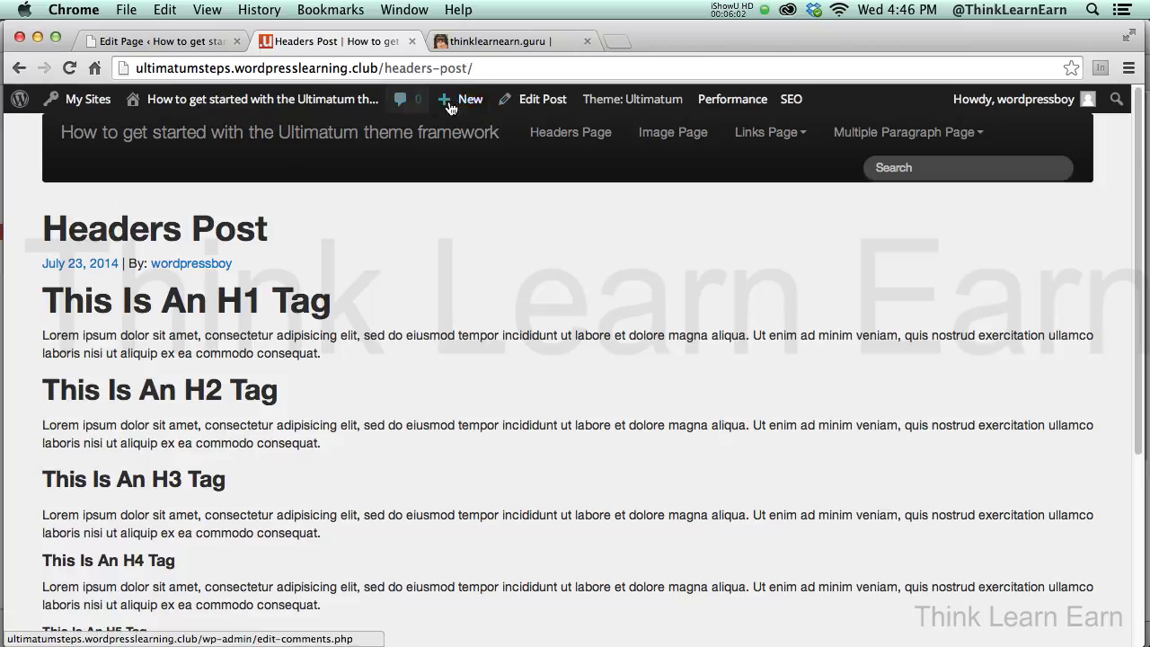
left_click(530, 101)
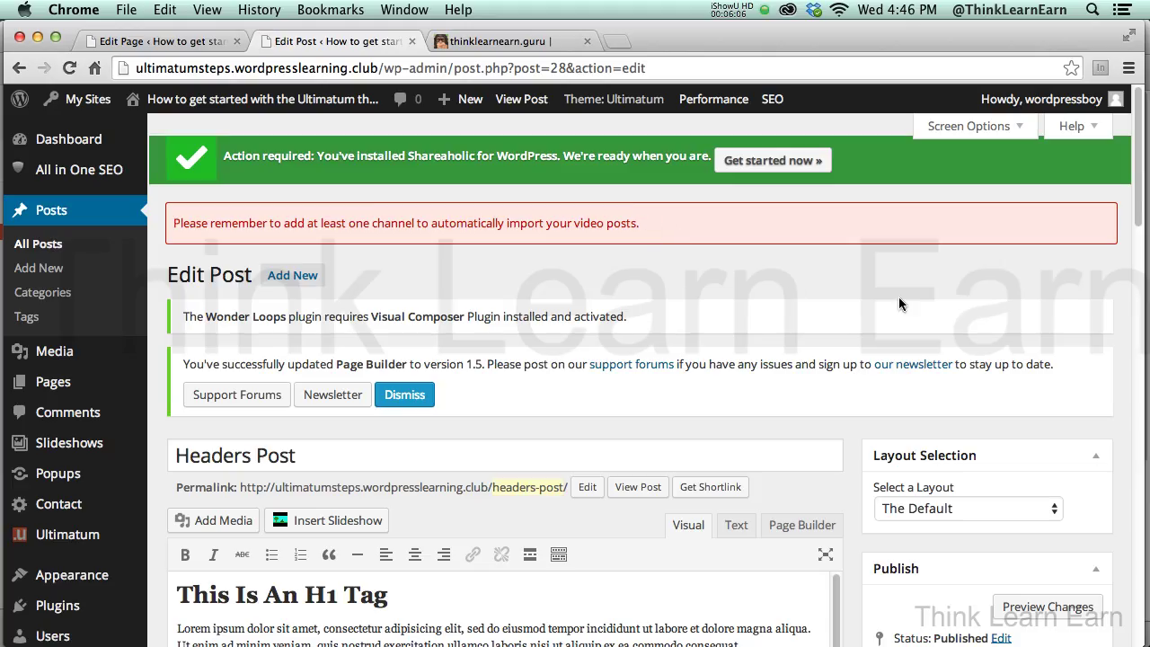
scroll(473, 312, "down", 4)
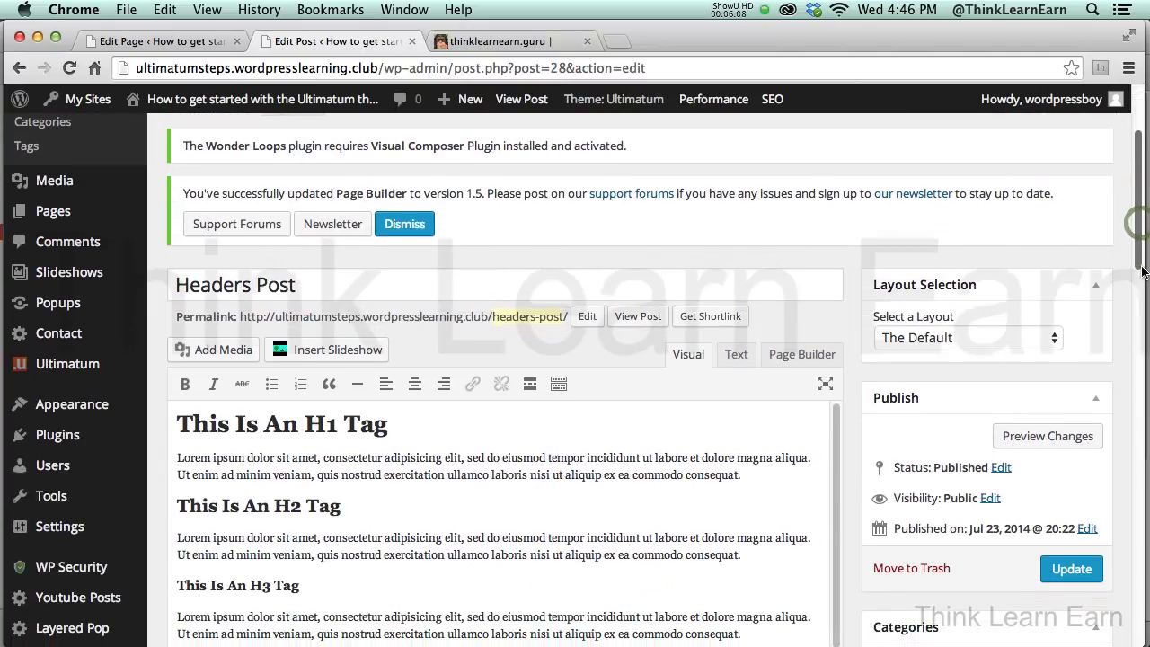
left_click(948, 335)
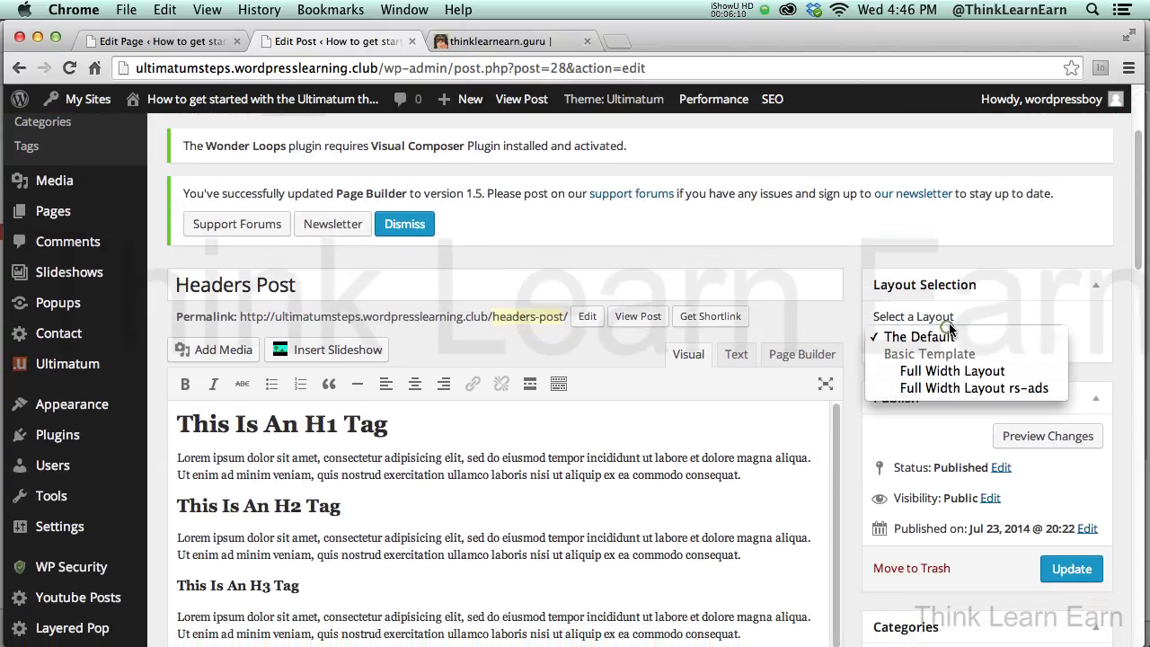
left_click(960, 388)
left_click(1071, 568)
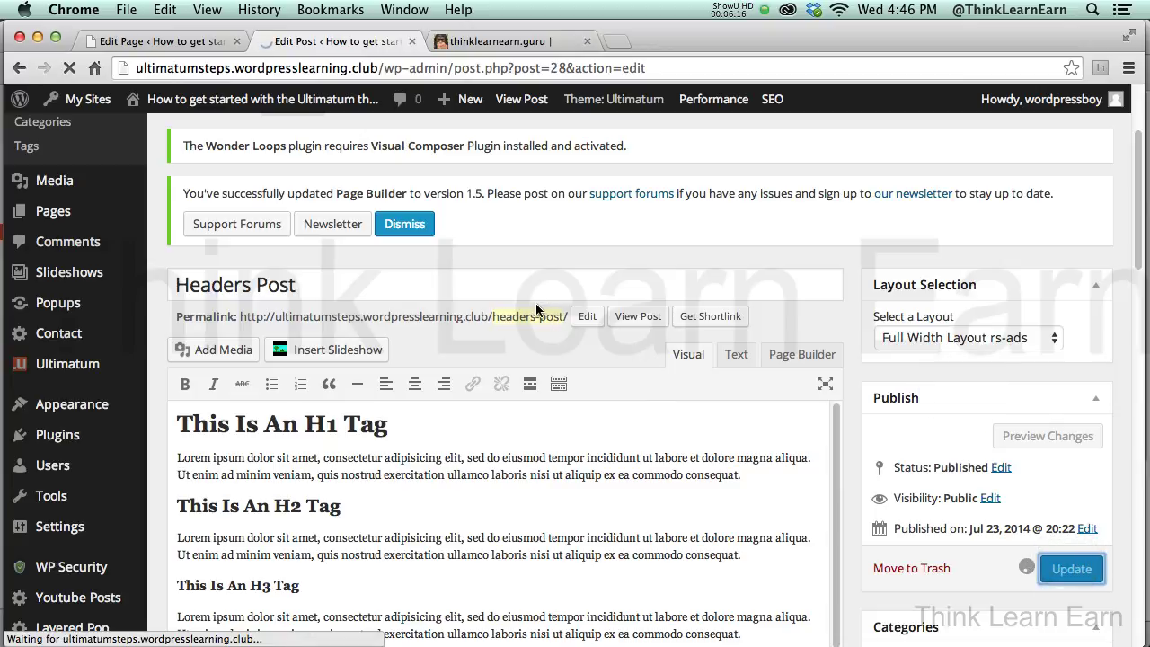
- View the updated Headers Post on the live site and check how its content and sidebar area are laid out
left_click(634, 316)
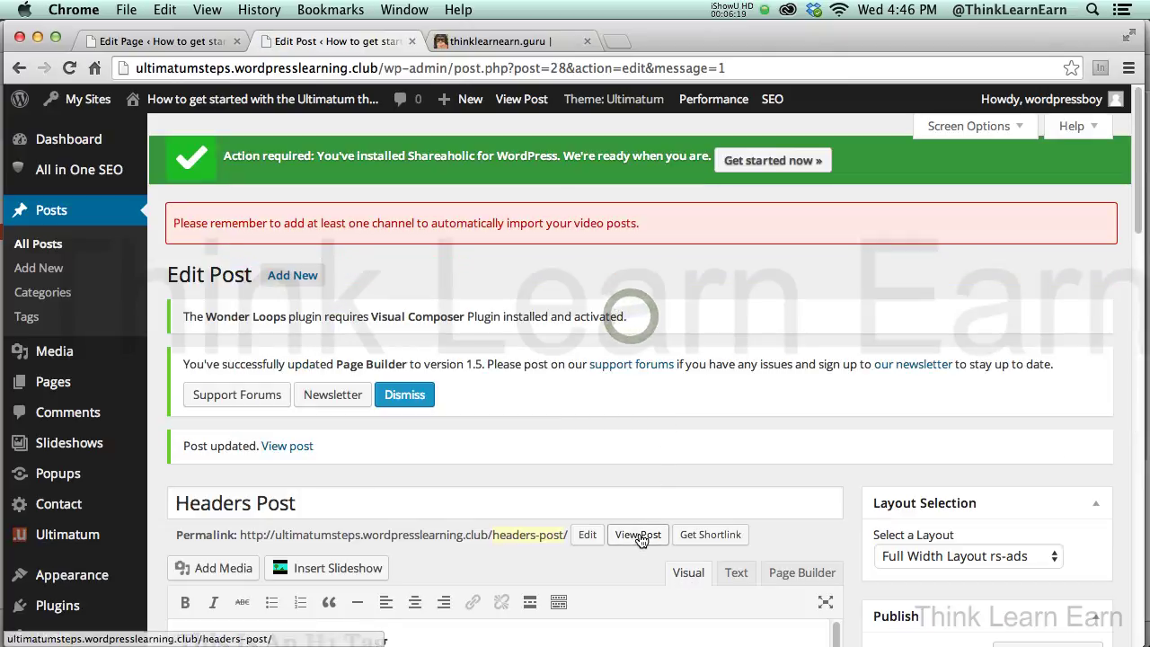
left_click(638, 536)
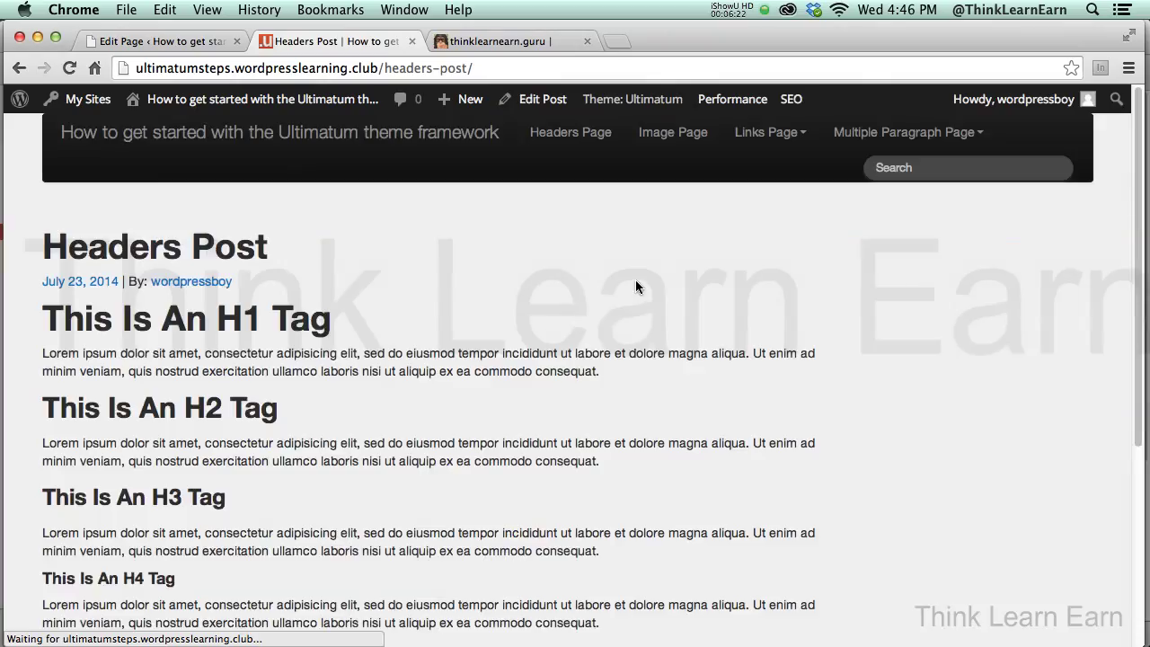
mouse_move(1144, 321)
left_mouse_down()
mouse_move(1141, 434)
mouse_move(1140, 335)
left_mouse_up()
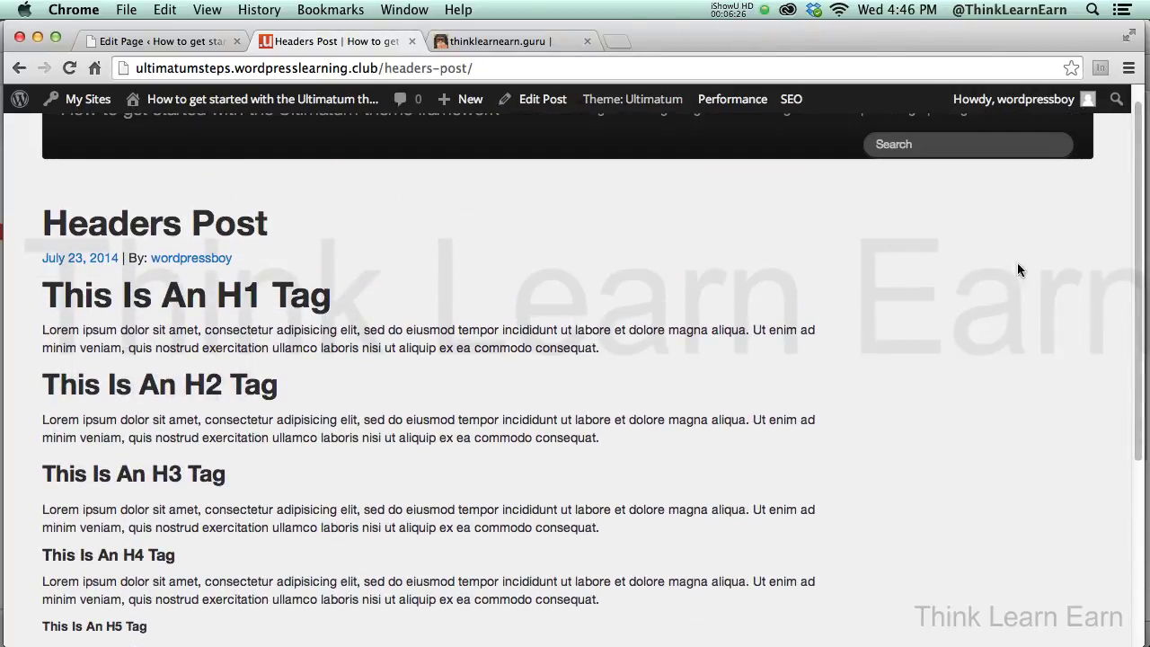
left_click_drag(1136, 307, 1133, 234)
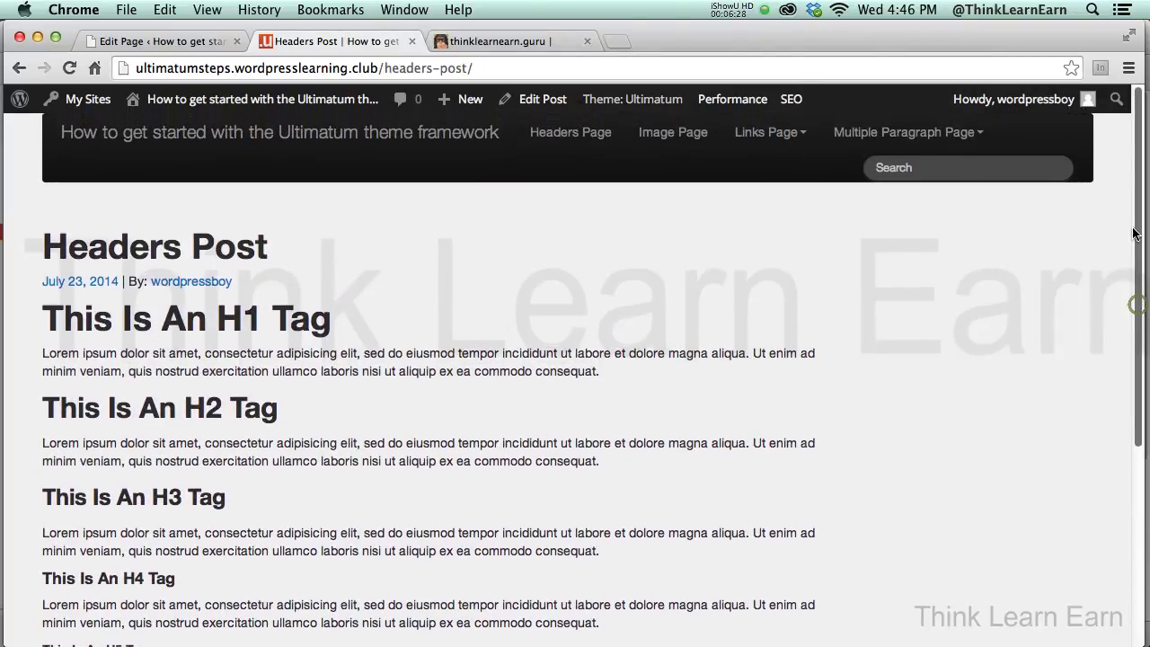